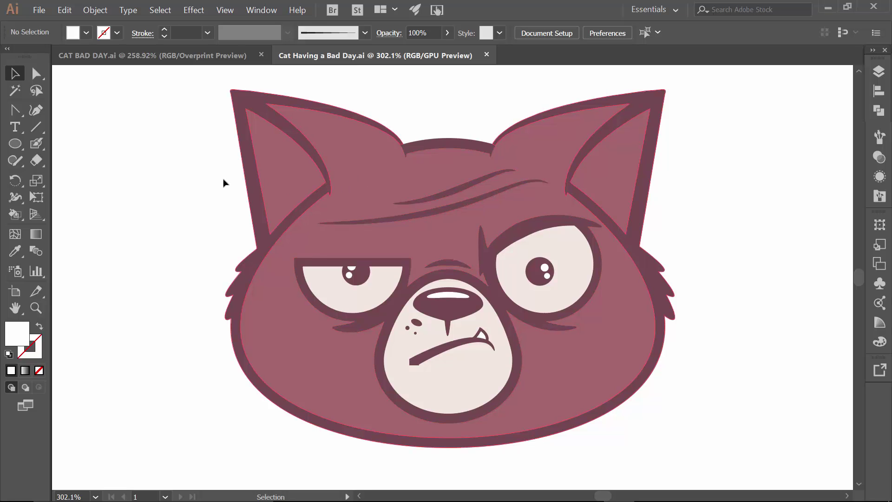
Ungroup the cat face artwork through all its nested groups until the head fill can be selected separately
{"action": "left_click", "coordinate": [295, 185]}
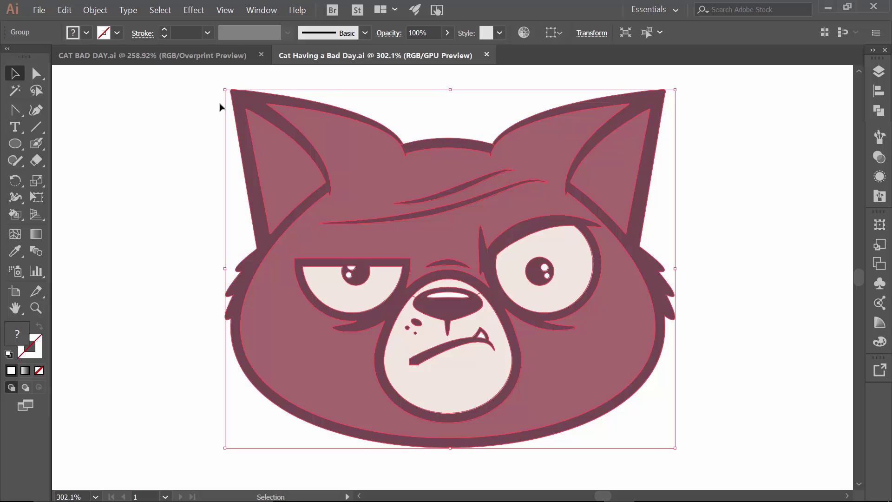
{"action": "left_click", "coordinate": [186, 215]}
{"action": "left_click", "coordinate": [336, 176]}
{"action": "right_click", "coordinate": [336, 177]}
{"action": "left_click", "coordinate": [357, 263]}
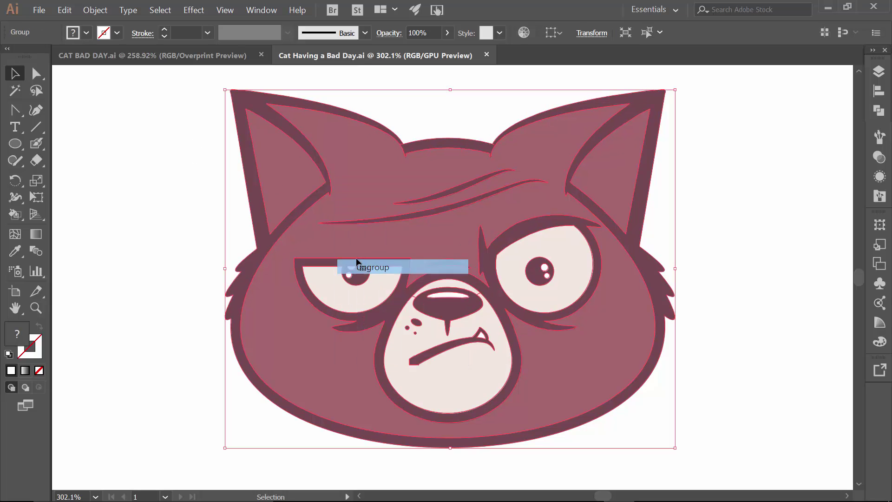
{"action": "left_click", "coordinate": [197, 219]}
{"action": "left_click", "coordinate": [361, 190]}
{"action": "right_click", "coordinate": [361, 190]}
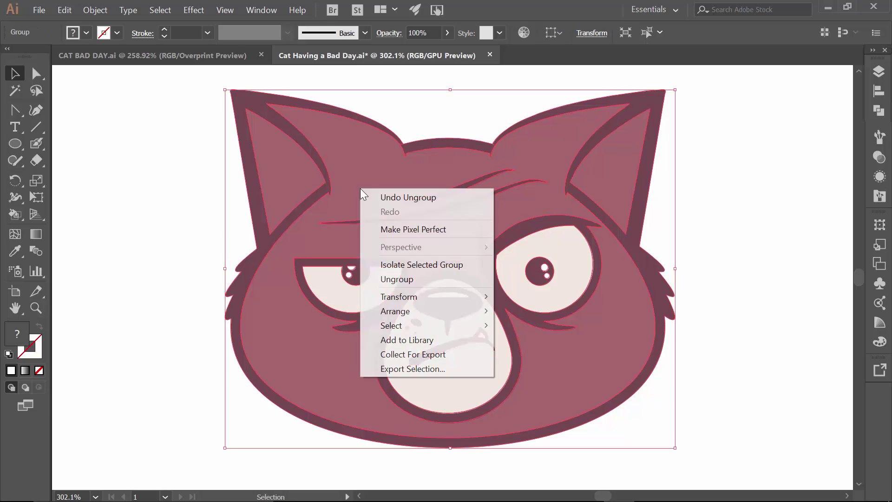
{"action": "left_click", "coordinate": [388, 281]}
{"action": "left_click", "coordinate": [175, 213]}
{"action": "left_click", "coordinate": [380, 204]}
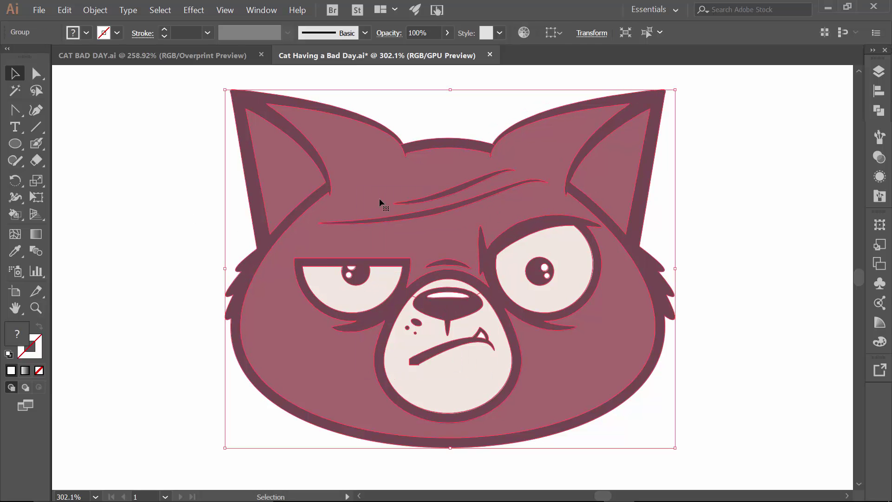
{"action": "right_click", "coordinate": [382, 205]}
{"action": "left_click", "coordinate": [411, 290]}
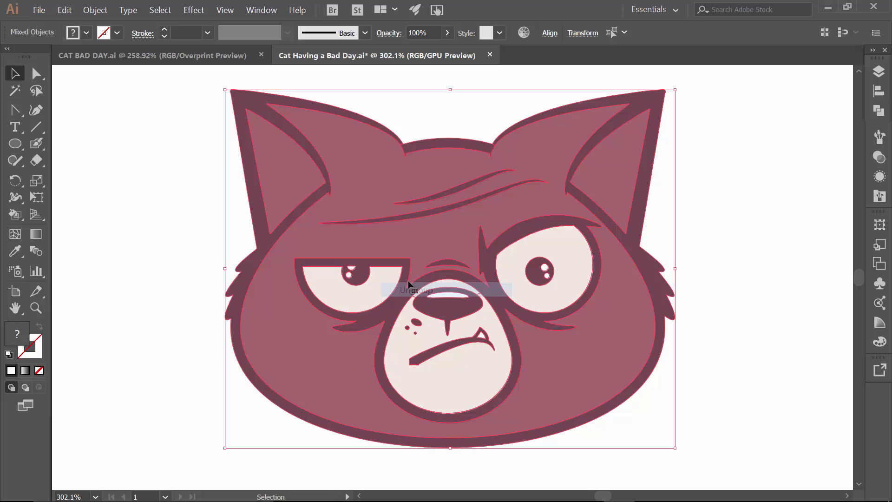
{"action": "left_click", "coordinate": [203, 191]}
{"action": "left_click", "coordinate": [373, 201]}
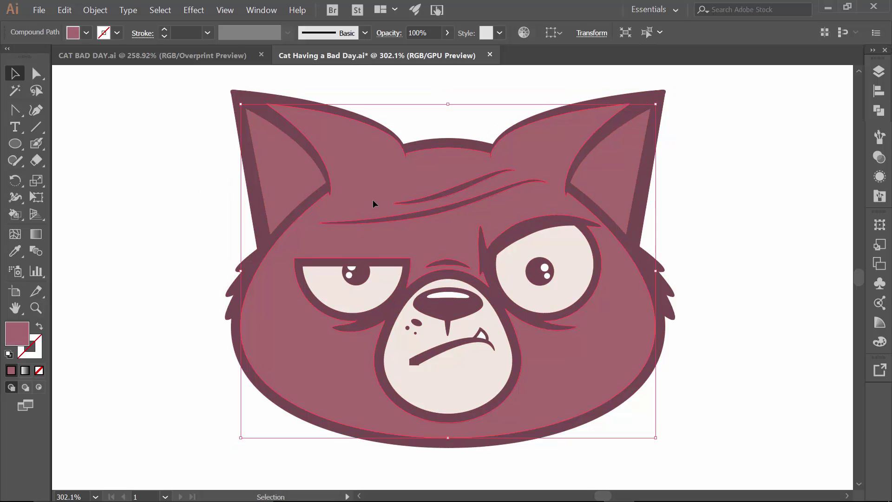
Set the Magic Wand to match by fill color with a tolerance of 5
{"action": "double_click", "coordinate": [15, 90]}
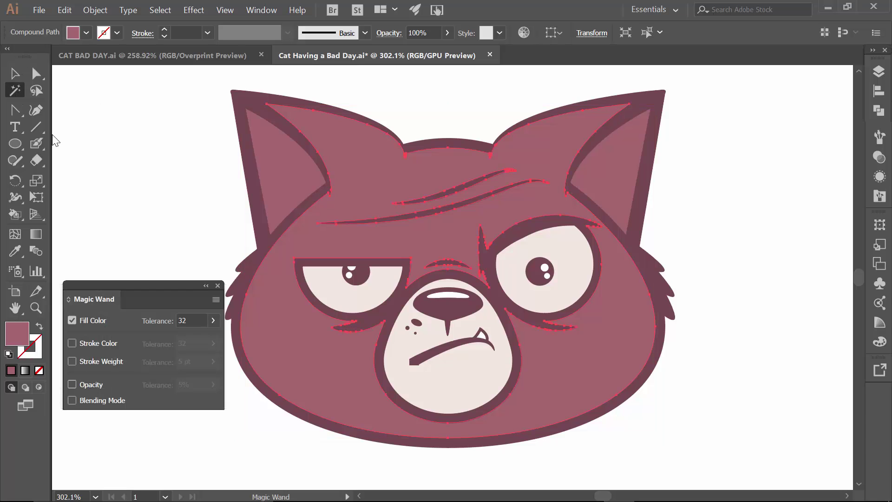
{"action": "left_click", "coordinate": [194, 319]}
{"action": "double_click", "coordinate": [194, 318]}
{"action": "type", "text": "5"}
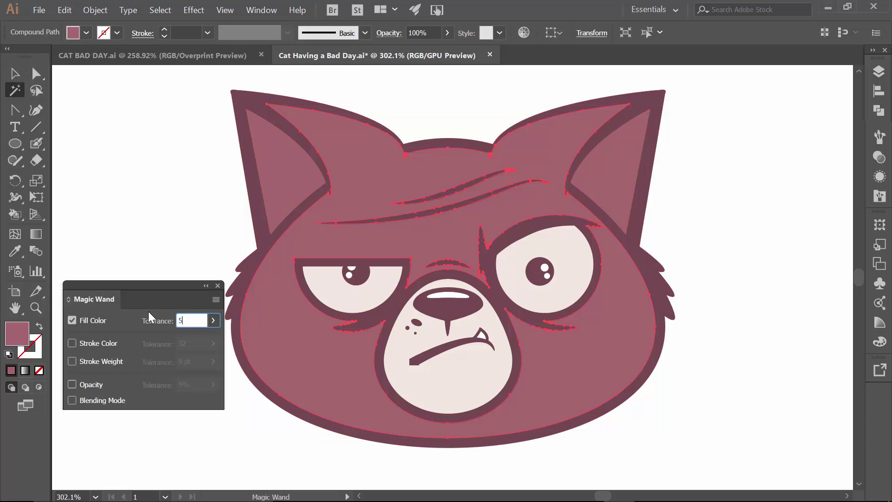
{"action": "key", "text": "Return"}
Select all the dark outline shapes by color with the Magic Wand and unite them with Pathfinder
{"action": "left_click", "coordinate": [283, 189]}
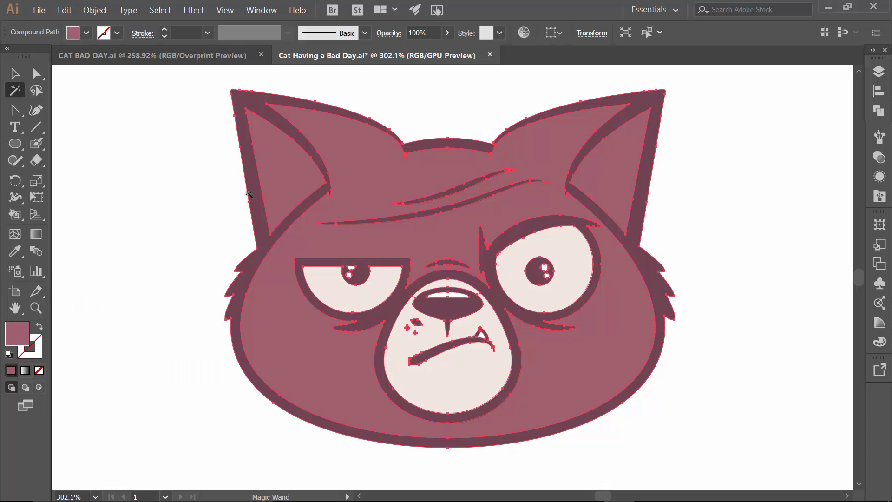
{"action": "left_click", "coordinate": [878, 111]}
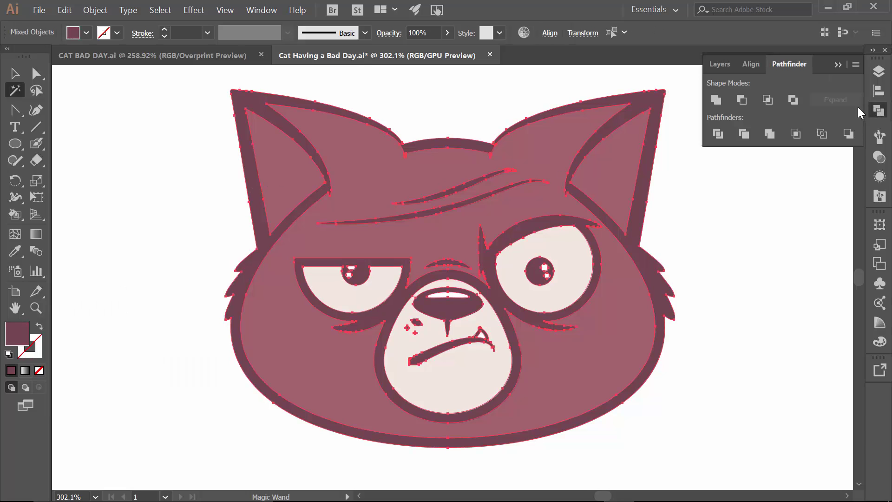
{"action": "left_click", "coordinate": [716, 101]}
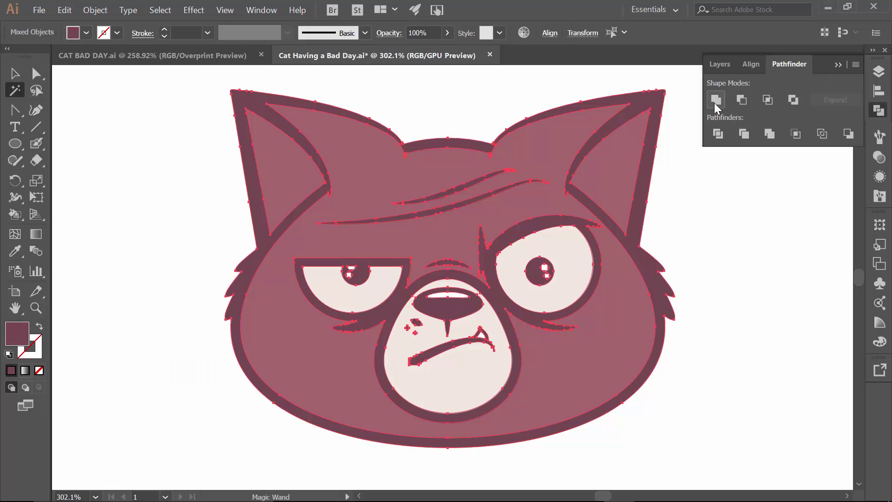
{"action": "left_click", "coordinate": [838, 65]}
Select all the mid-tone head and ear fills with the Magic Wand and unite them
{"action": "left_click", "coordinate": [616, 175]}
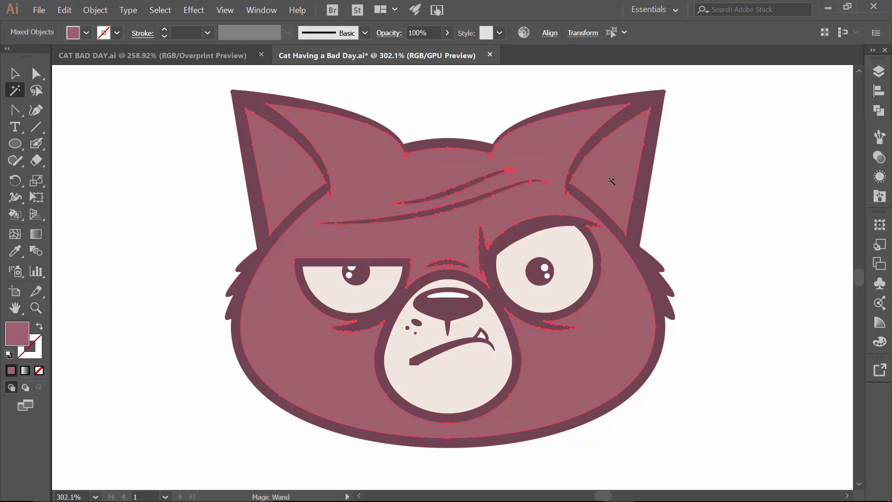
{"action": "left_click", "coordinate": [881, 114]}
{"action": "left_click", "coordinate": [715, 101]}
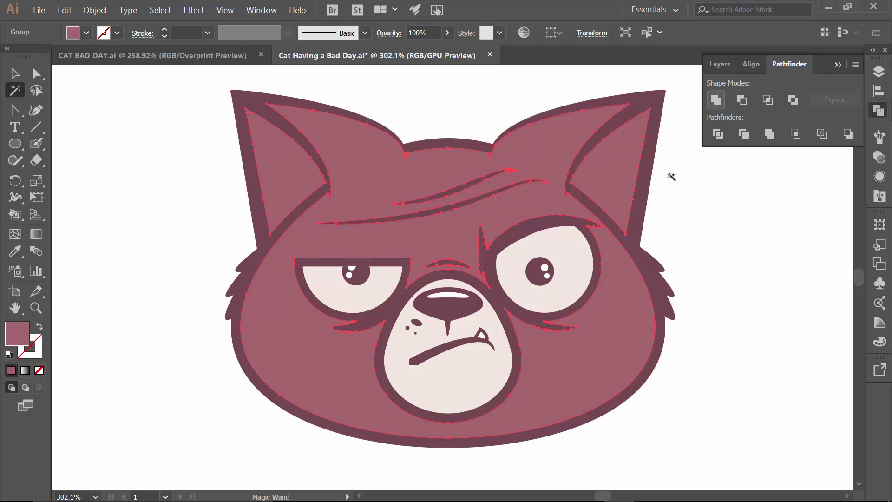
Select all the cream eye and muzzle fills with the Magic Wand and unite them
{"action": "left_click", "coordinate": [576, 243]}
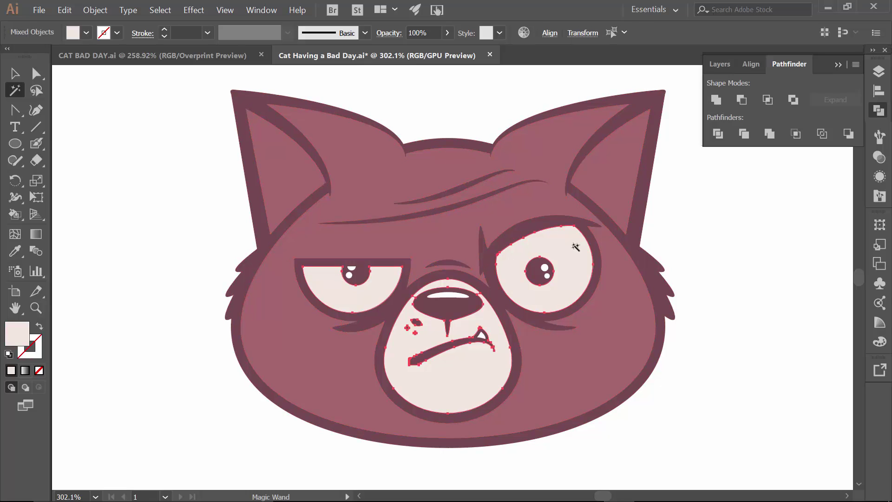
{"action": "left_click", "coordinate": [721, 101]}
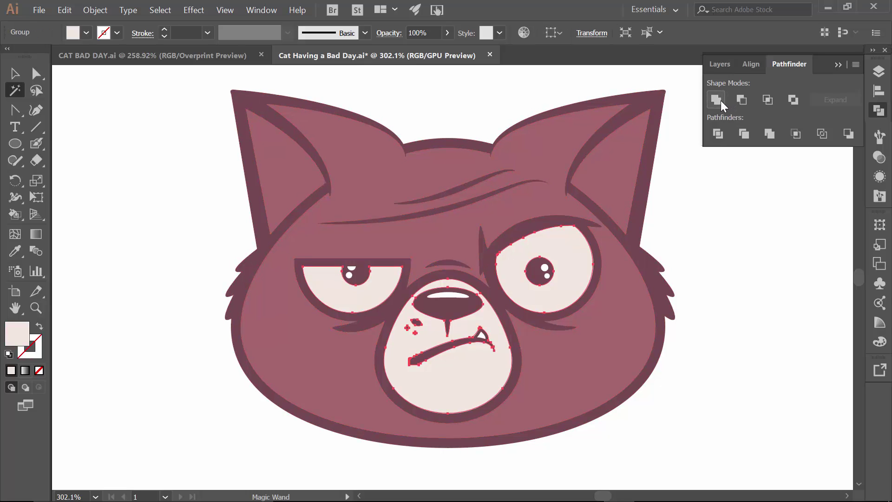
{"action": "left_click", "coordinate": [838, 65]}
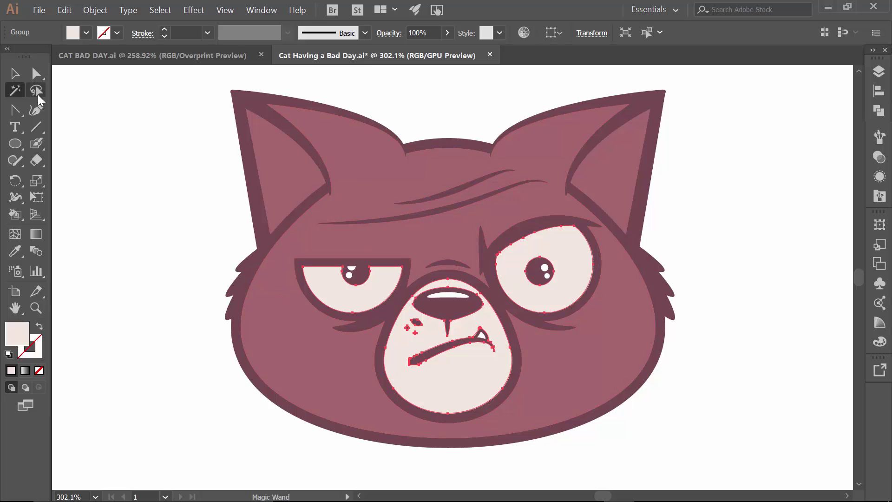
Ungroup the united head and inner-ear fills so they are separate objects, and clear the selection
{"action": "left_click", "coordinate": [15, 73]}
{"action": "left_click", "coordinate": [81, 135]}
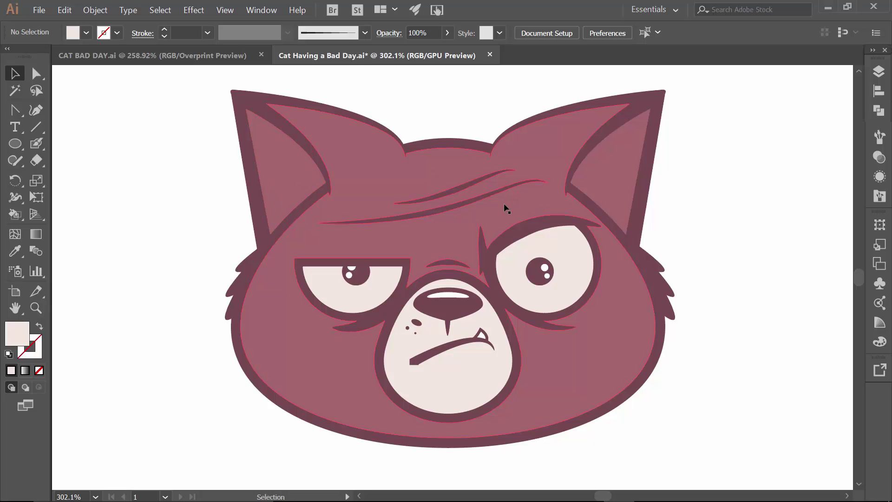
{"action": "left_click", "coordinate": [408, 167]}
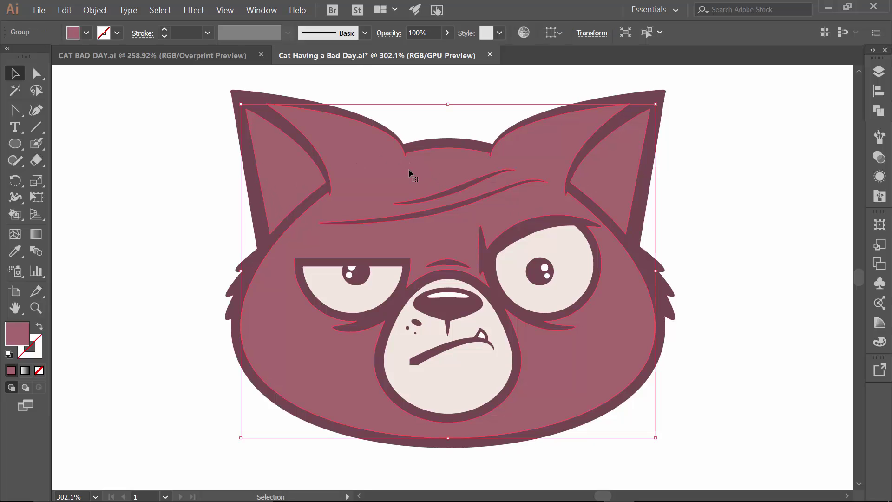
{"action": "right_click", "coordinate": [409, 173]}
{"action": "left_click", "coordinate": [449, 264]}
{"action": "left_click", "coordinate": [187, 221]}
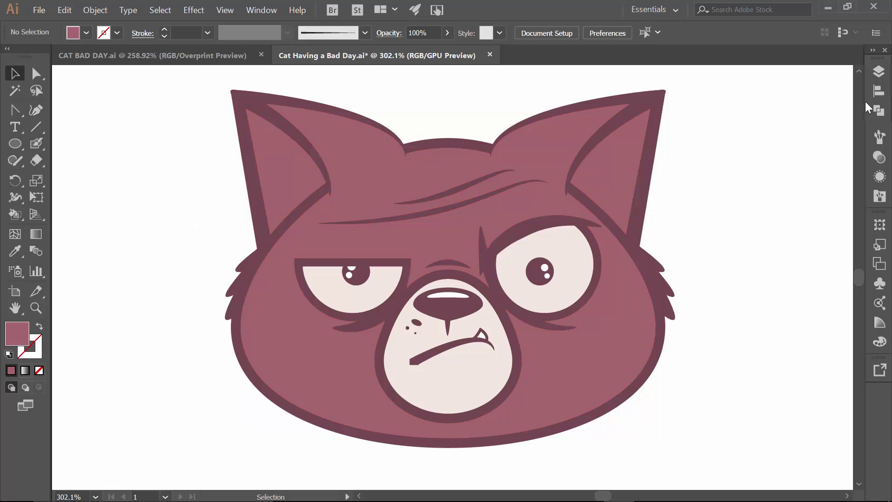
Select the dark outline artwork with the Magic Wand and copy it
{"action": "left_click", "coordinate": [879, 71]}
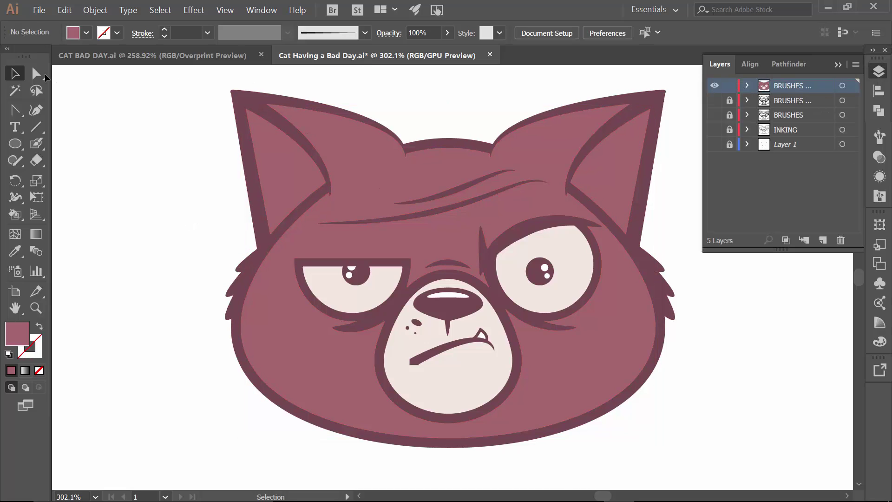
{"action": "left_click", "coordinate": [15, 90]}
{"action": "left_click", "coordinate": [245, 95]}
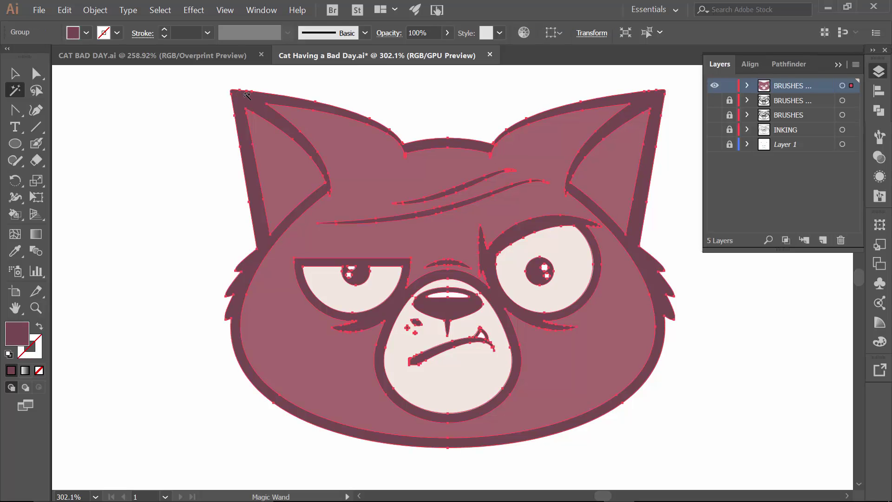
{"action": "key", "text": "v"}
{"action": "key", "text": "y"}
Create a new top layer, with the colored BRUSHES layer beneath it locked, and paste the outlines in front on it
{"action": "left_click", "coordinate": [823, 240]}
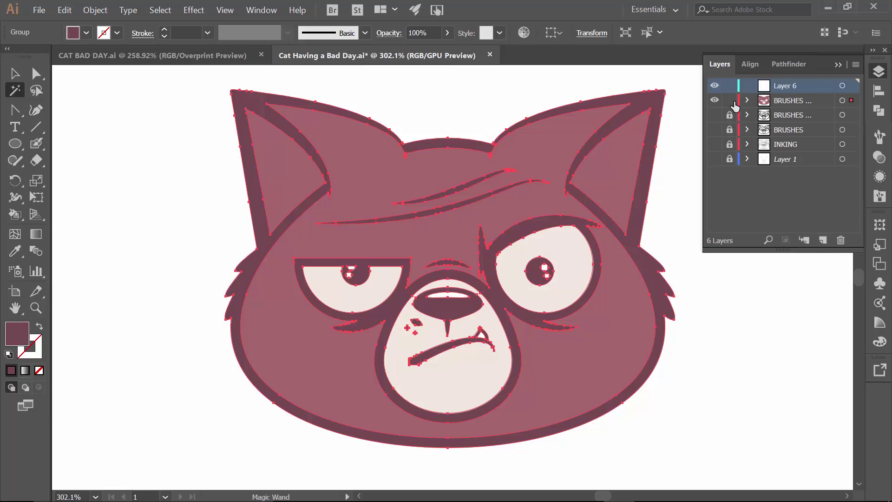
{"action": "key", "text": "ctrl+shift+a"}
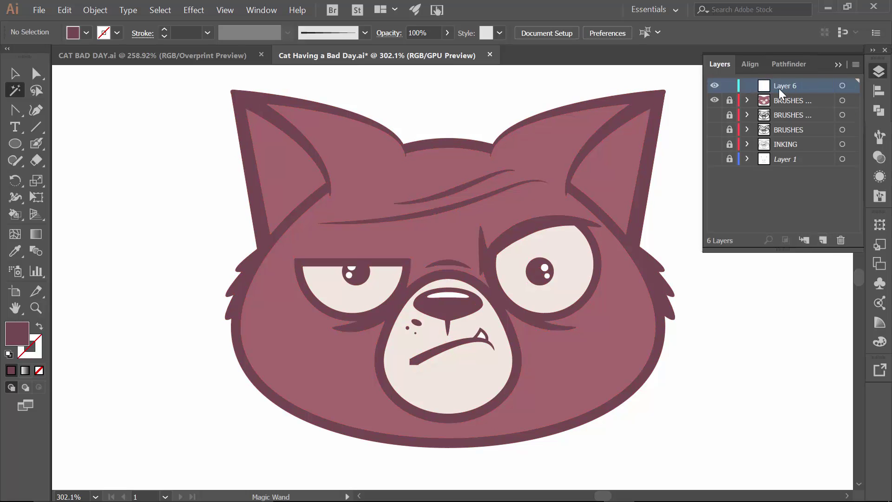
{"action": "key", "text": "ctrl+f"}
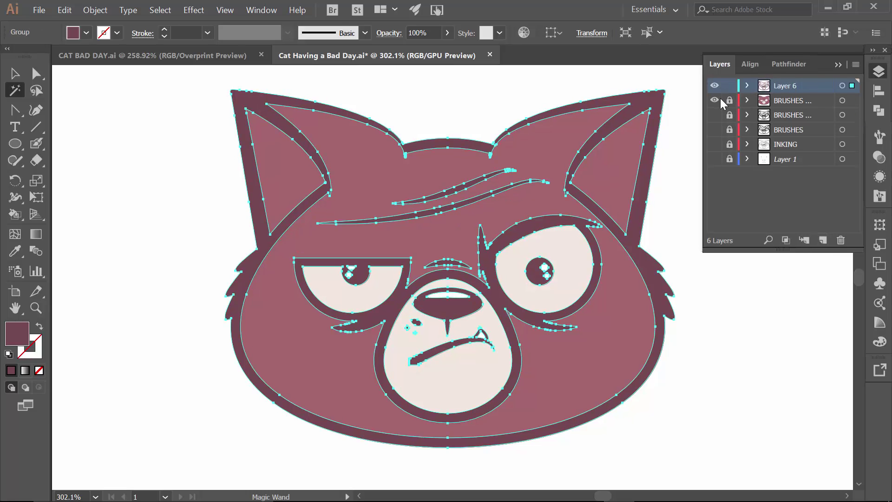
{"action": "left_click", "coordinate": [716, 100]}
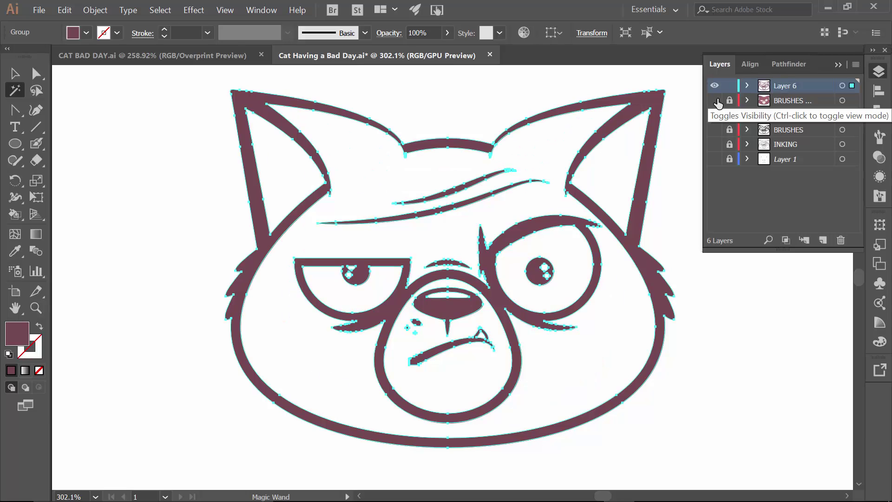
{"action": "left_click", "coordinate": [716, 101]}
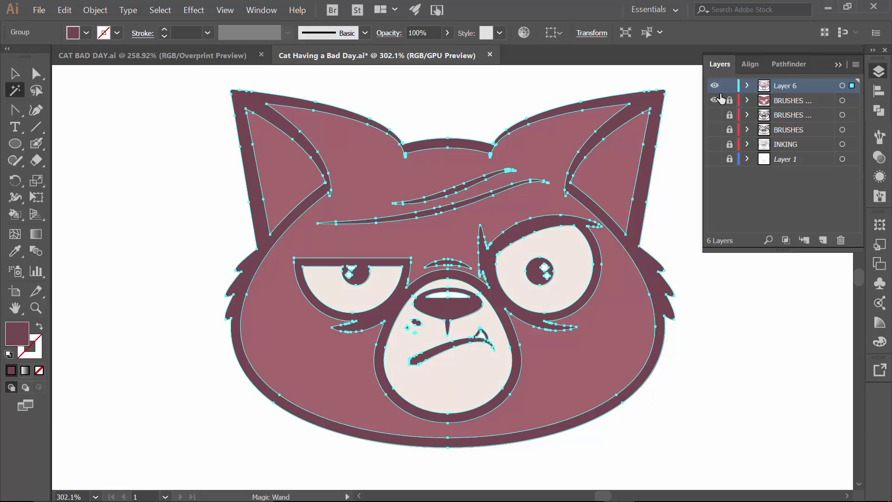
Lock the new outline layer, and unlock the colored BRUSHES layer beneath it as the active layer
{"action": "left_click", "coordinate": [730, 86]}
{"action": "left_click", "coordinate": [730, 100]}
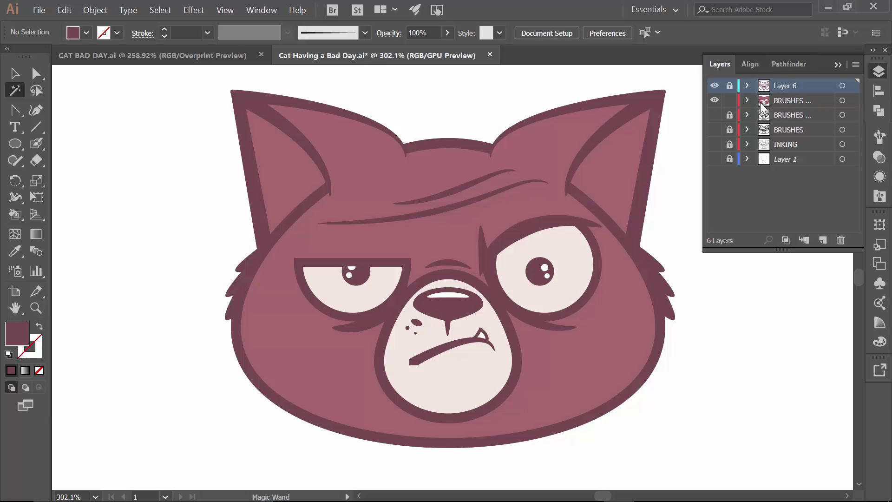
{"action": "left_click", "coordinate": [799, 100]}
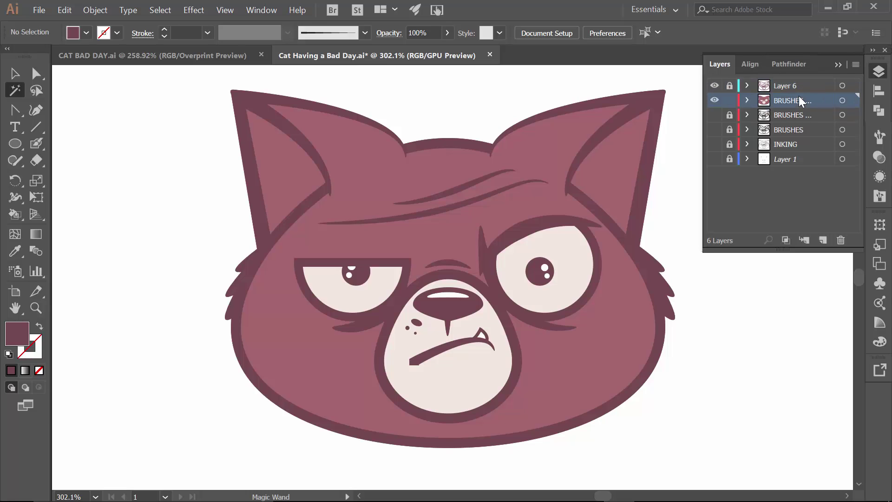
{"action": "left_click", "coordinate": [837, 65]}
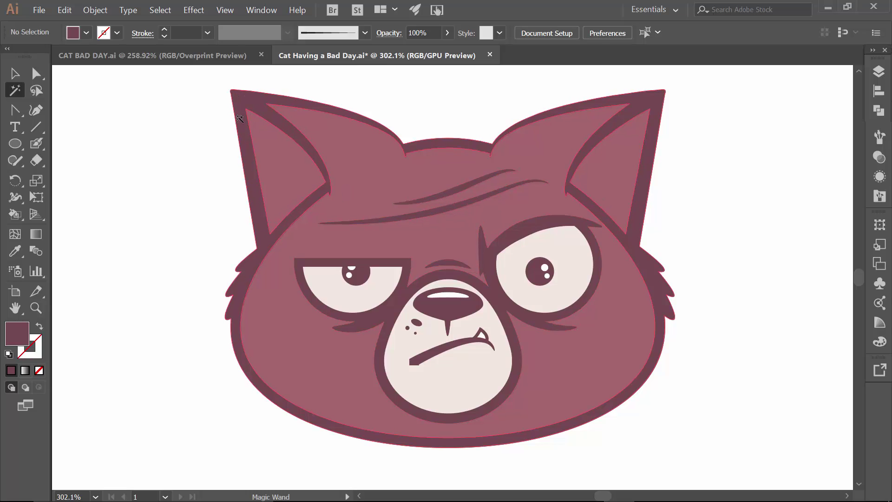
Copy the main head fill and paste the duplicate in front of the original
{"action": "key", "text": "v"}
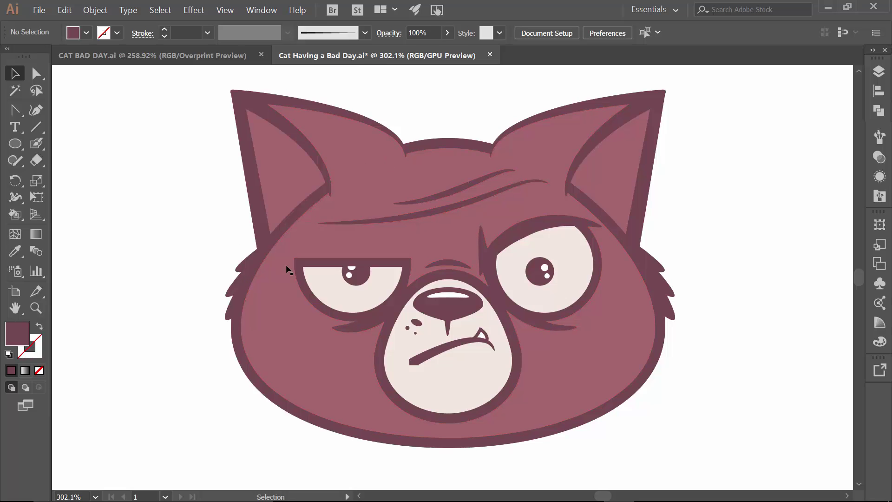
{"action": "left_click", "coordinate": [352, 174]}
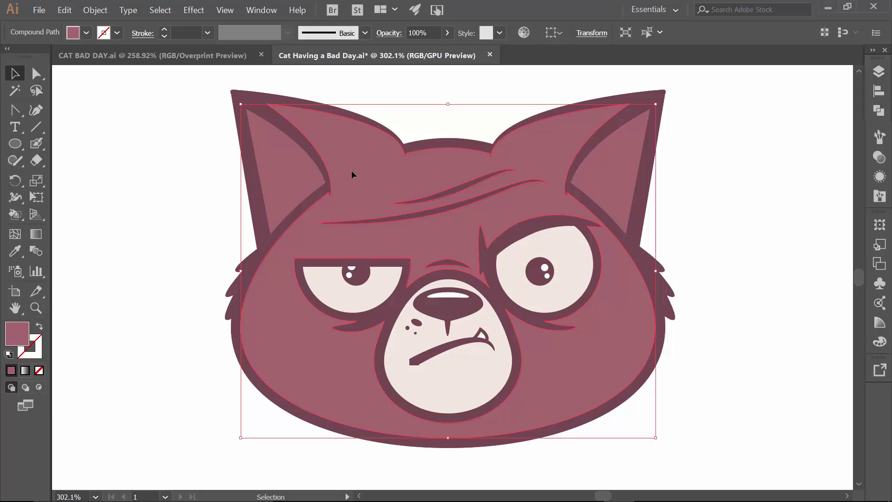
{"action": "left_click", "coordinate": [64, 11]}
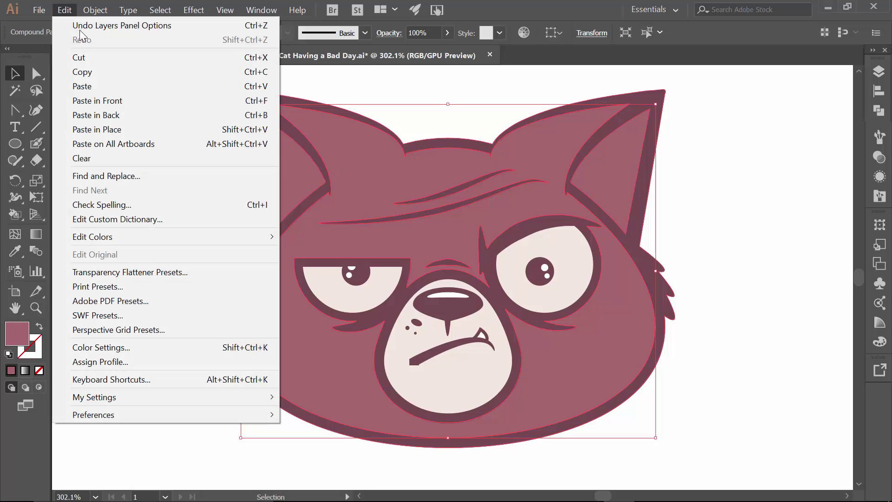
{"action": "left_click", "coordinate": [93, 73]}
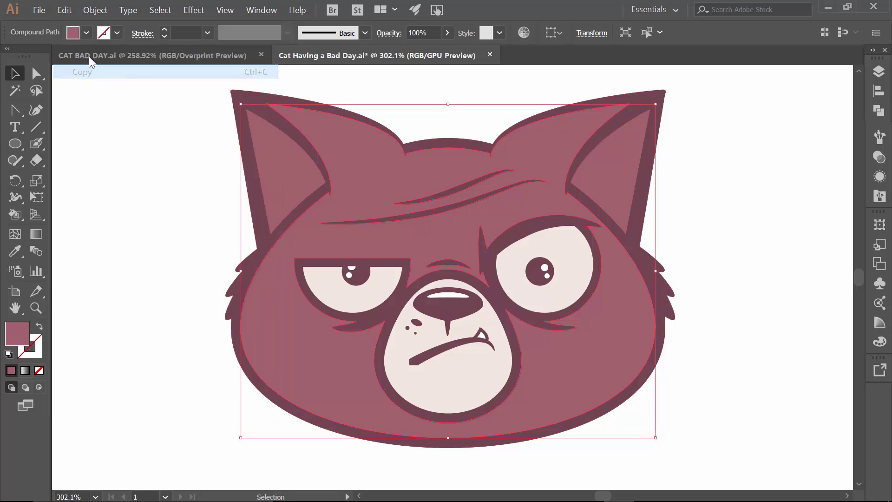
{"action": "left_click", "coordinate": [69, 9]}
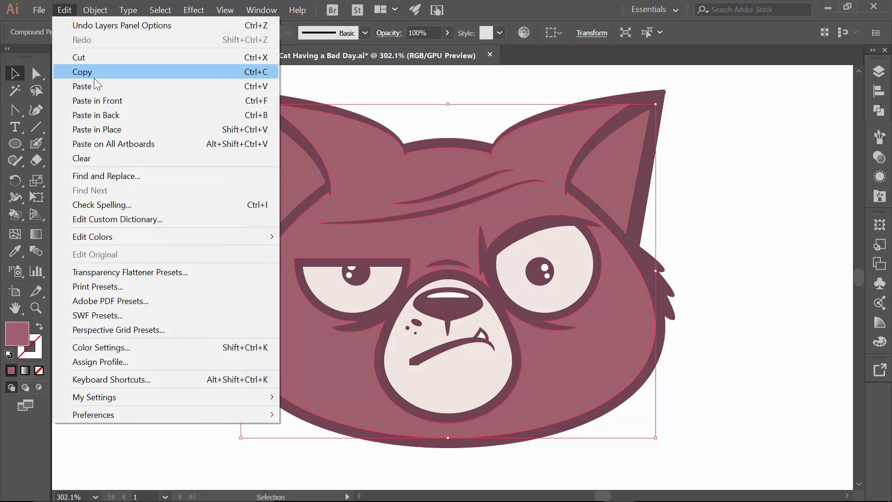
{"action": "left_click", "coordinate": [99, 100]}
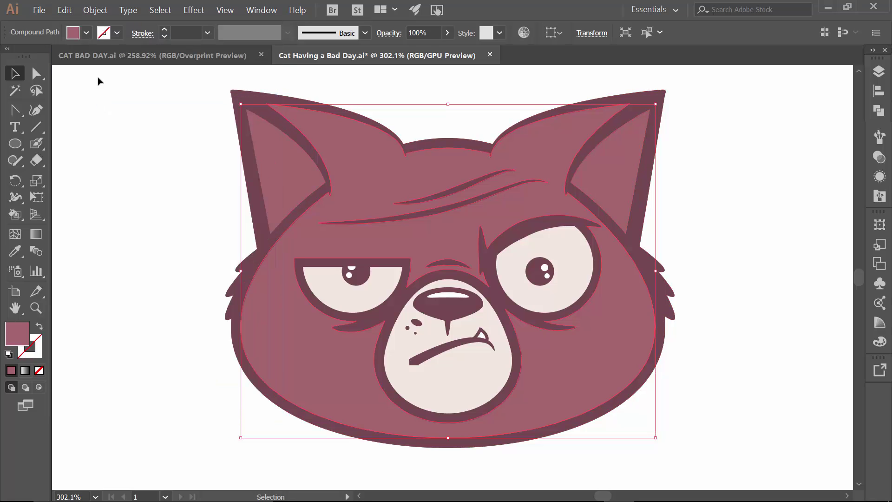
Try filling the duplicated head shape with cyan and moving it sideways off the original, and undo the move
{"action": "left_click", "coordinate": [85, 33]}
{"action": "left_click", "coordinate": [77, 57]}
{"action": "left_click", "coordinate": [328, 134]}
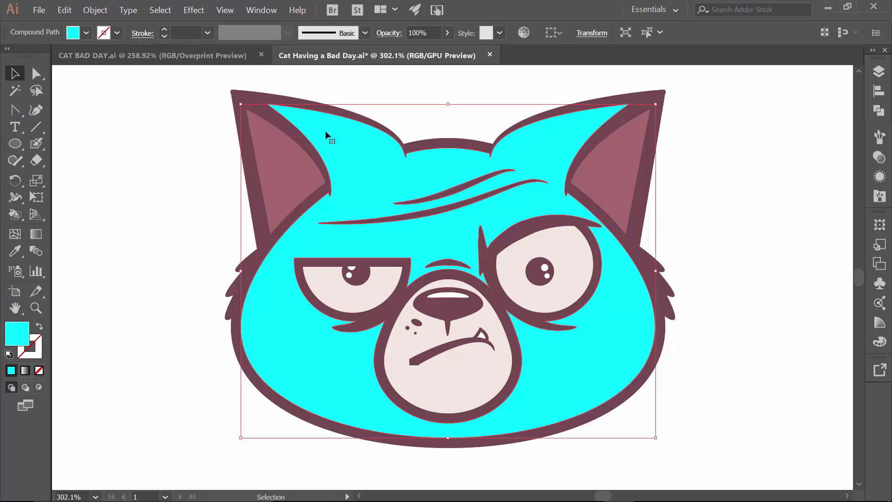
{"action": "left_click_drag", "start_coordinate": [385, 178], "coordinate": [486, 172]}
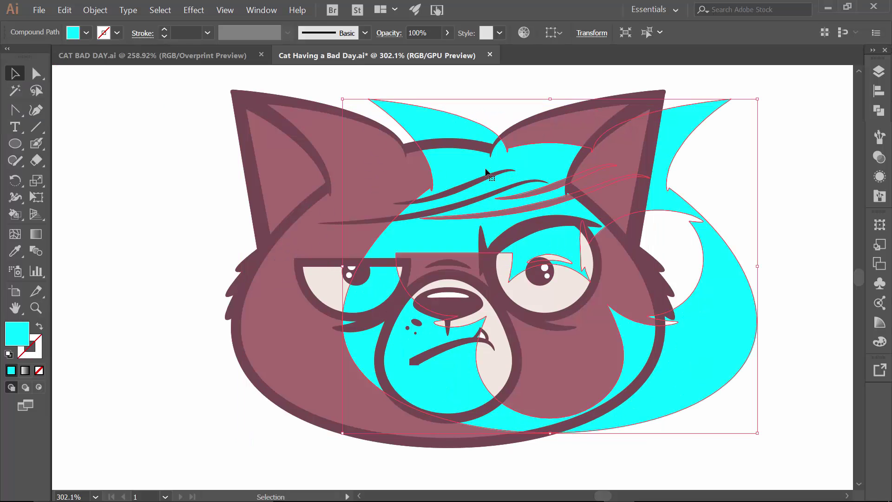
{"action": "key", "text": "ctrl+z"}
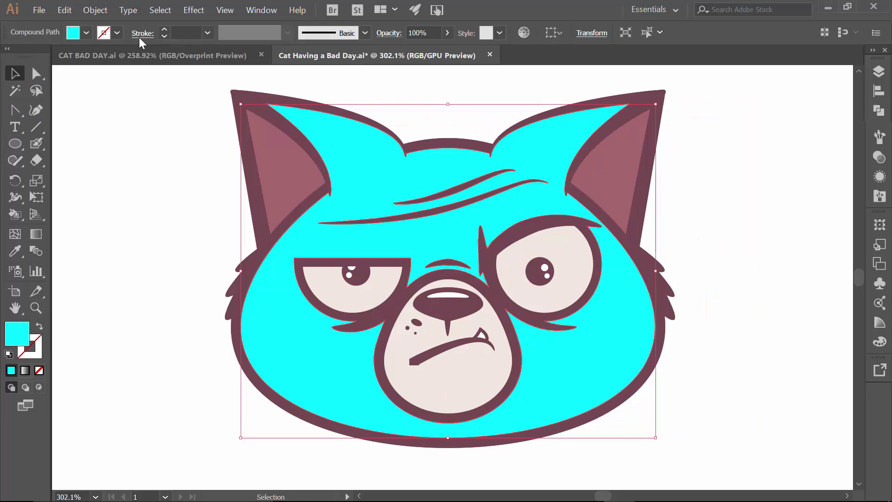
Restore the duplicated head shape's fill to the dusty rose swatch R=166 G=103 B=111
{"action": "left_click", "coordinate": [87, 37]}
{"action": "left_click", "coordinate": [48, 85]}
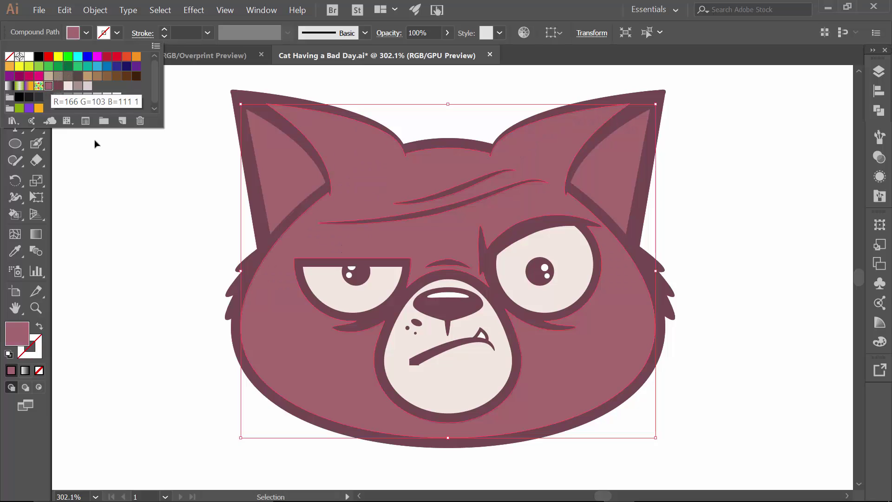
{"action": "left_click", "coordinate": [170, 199]}
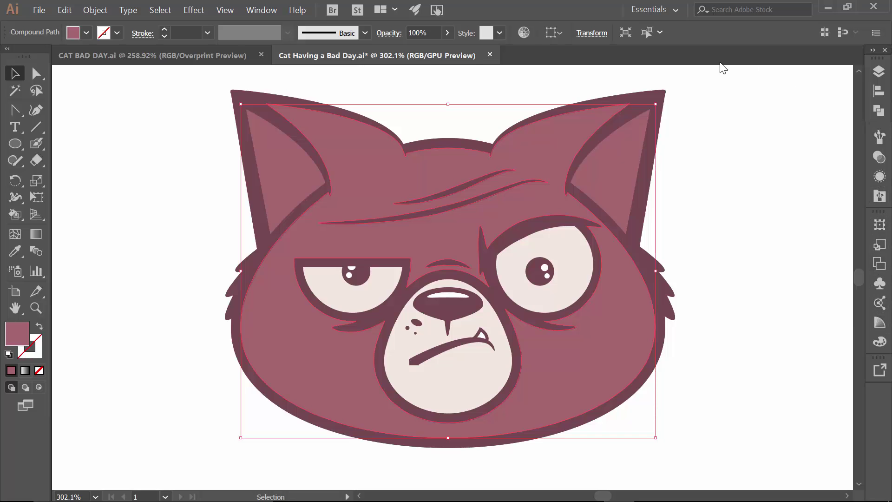
Fill the duplicated head shape with a linear white-to-black gradient at a -90° angle
{"action": "left_click", "coordinate": [254, 10]}
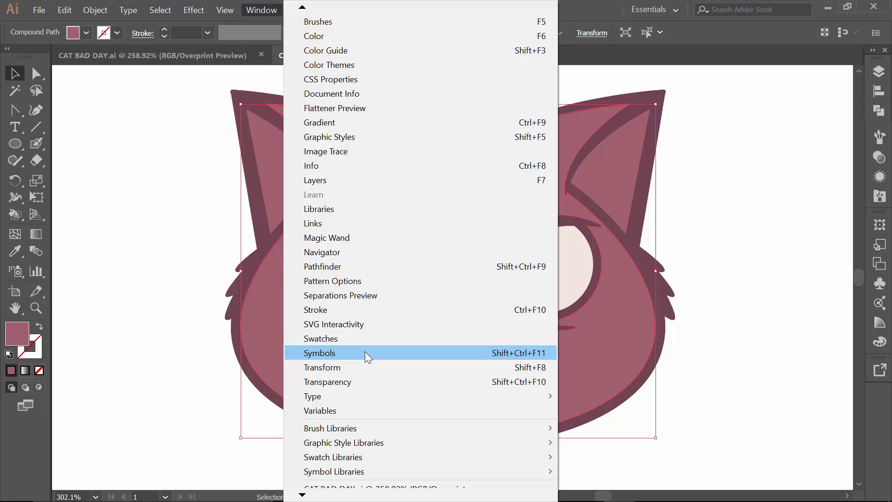
{"action": "left_click", "coordinate": [321, 123]}
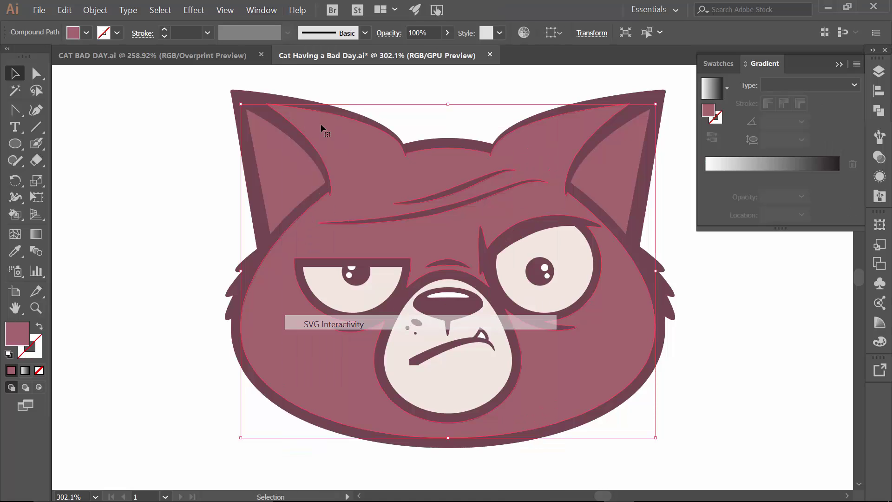
{"action": "left_click", "coordinate": [773, 164]}
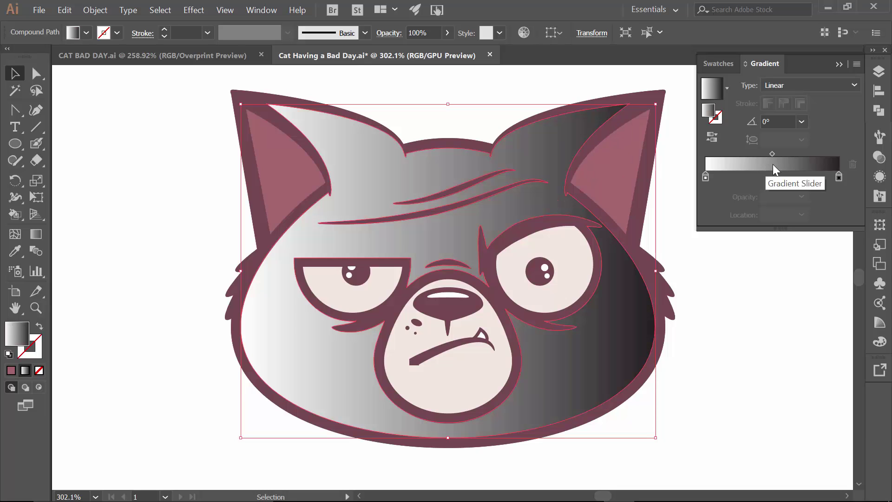
{"action": "left_click", "coordinate": [802, 121]}
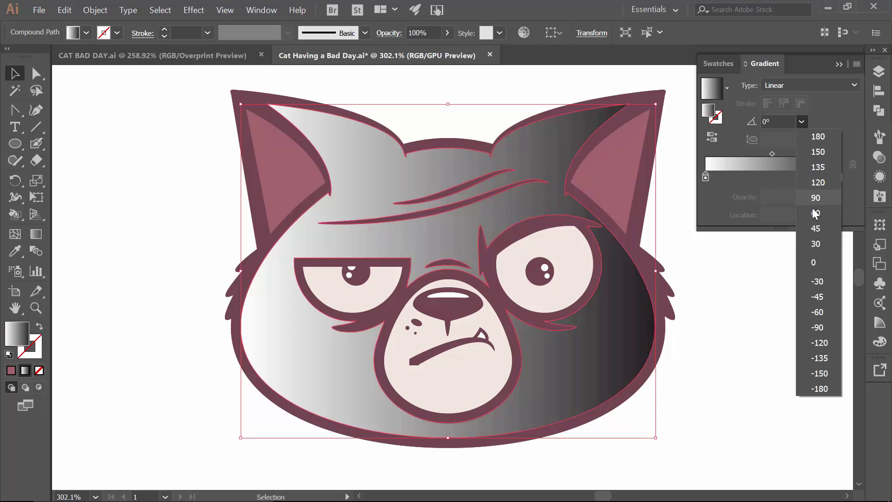
{"action": "left_click", "coordinate": [821, 322]}
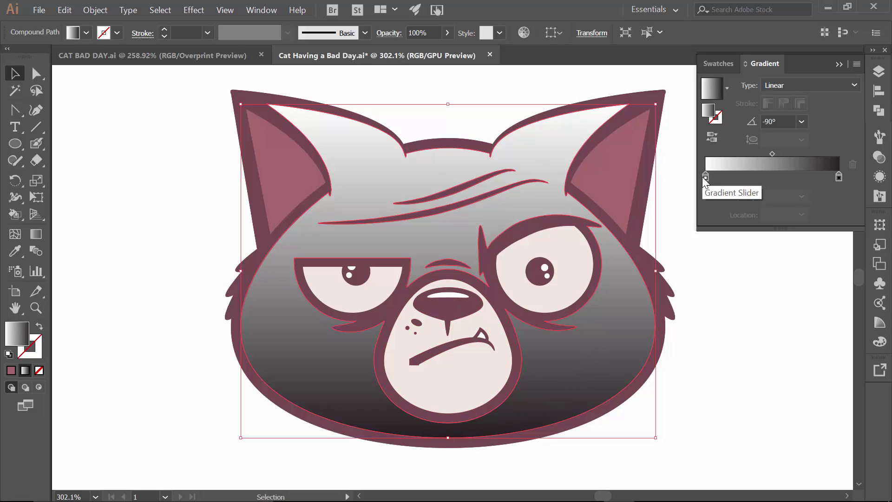
Move the gradient's white stop to about 28% and recolor the black end stop to a dark gray
{"action": "left_click_drag", "start_coordinate": [707, 176], "coordinate": [743, 174]}
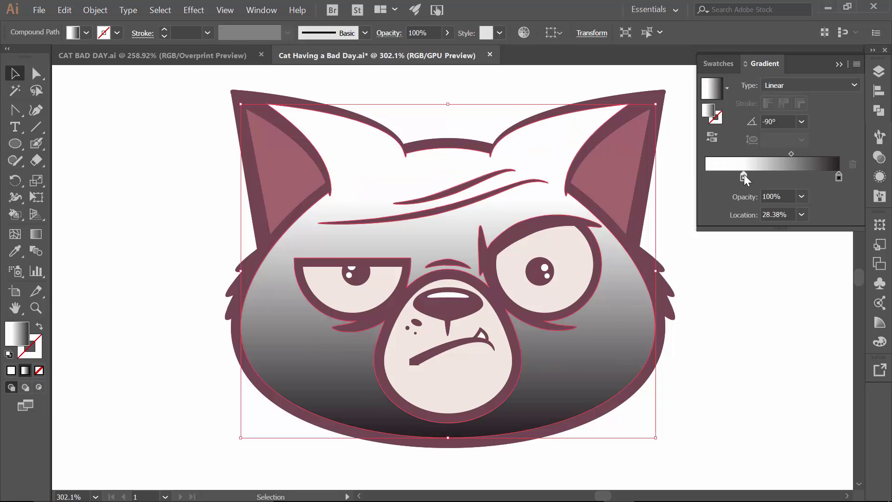
{"action": "double_click", "coordinate": [839, 178]}
{"action": "left_click", "coordinate": [734, 252]}
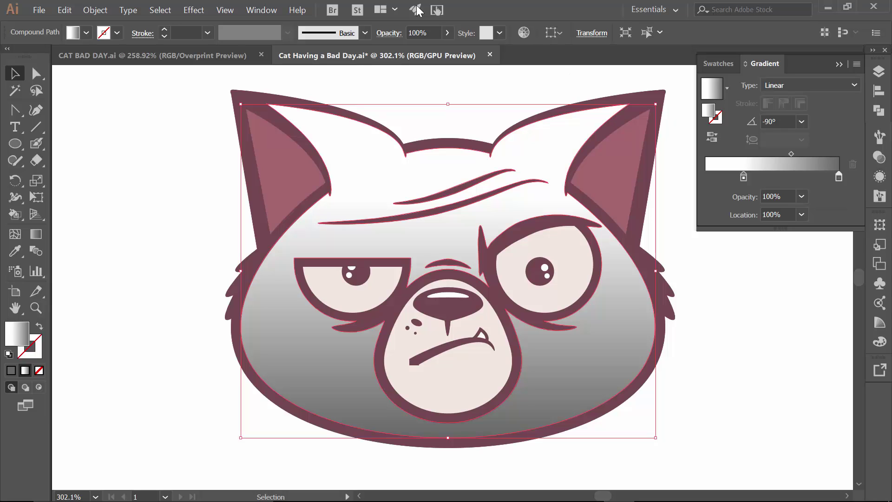
Apply a Color Halftone effect to the gradient head shape with all four channel screen angles set to 128 degrees
{"action": "left_click", "coordinate": [200, 10]}
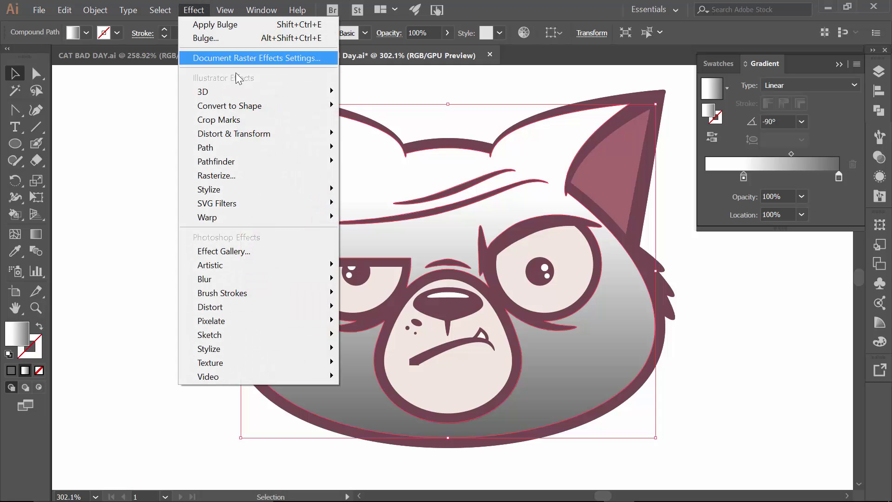
{"action": "mouse_move", "coordinate": [225, 322]}
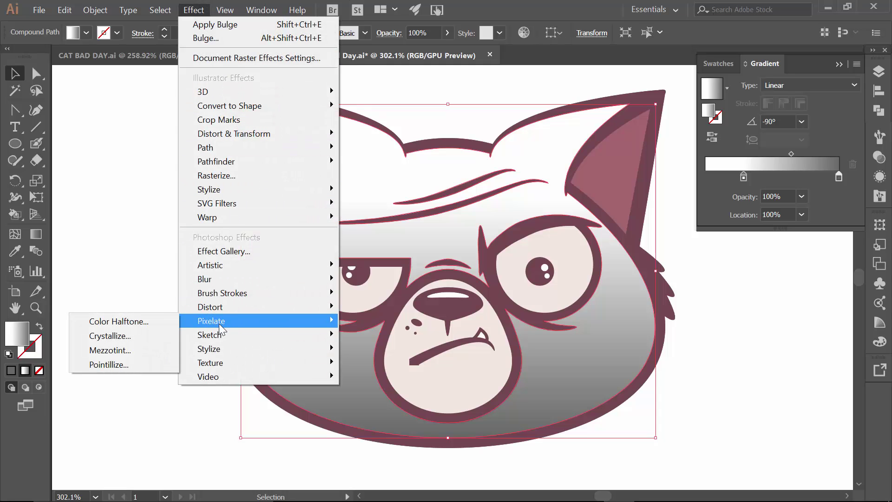
{"action": "left_click", "coordinate": [104, 322]}
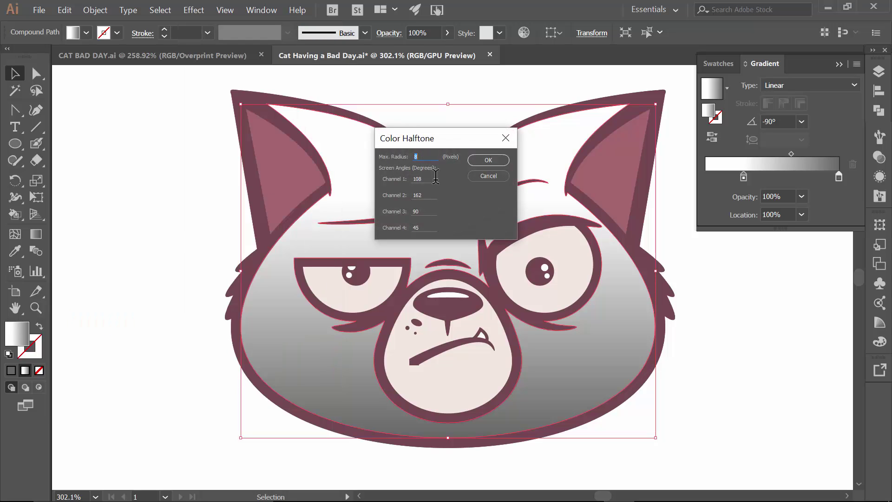
{"action": "double_click", "coordinate": [421, 179]}
{"action": "type", "text": "128"}
{"action": "key", "text": "Tab"}
{"action": "type", "text": "128"}
{"action": "key", "text": "Tab"}
{"action": "type", "text": "128"}
{"action": "key", "text": "Tab"}
{"action": "type", "text": "128"}
{"action": "left_click", "coordinate": [488, 160]}
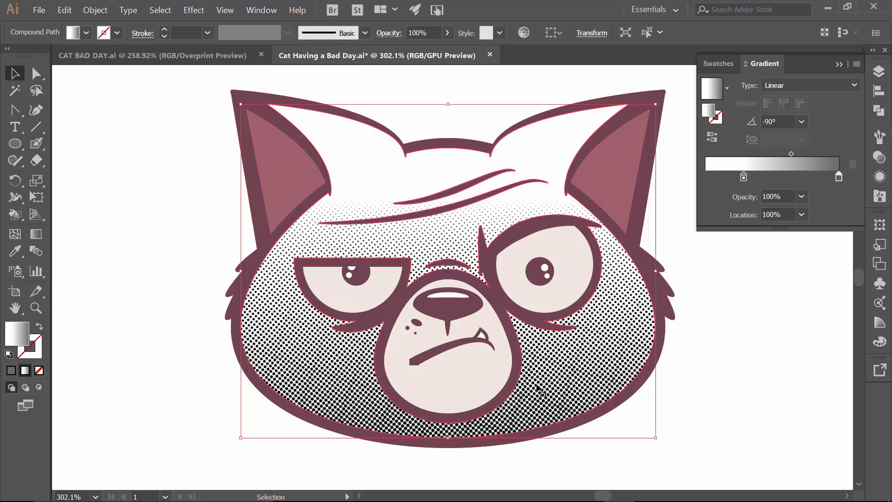
Apply Color Halftone to the head shape with a larger maximum radius, keeping the 128-degree channel angles
{"action": "left_click", "coordinate": [196, 11]}
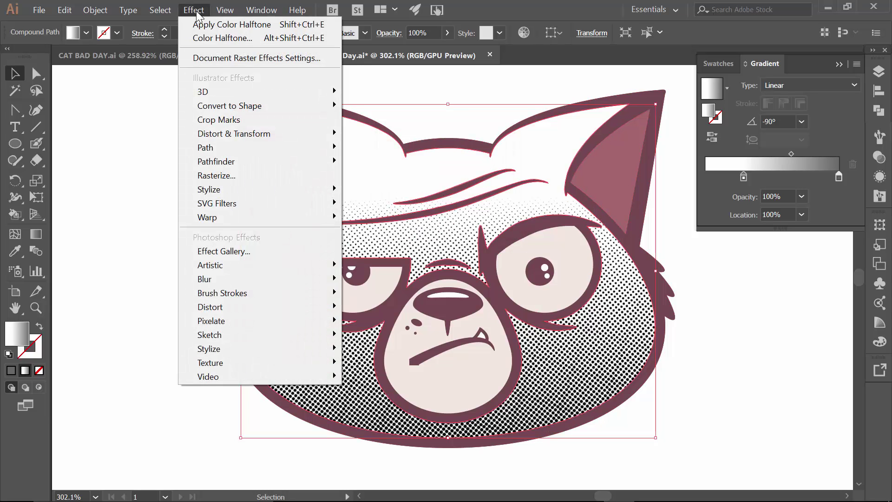
{"action": "left_click", "coordinate": [205, 38]}
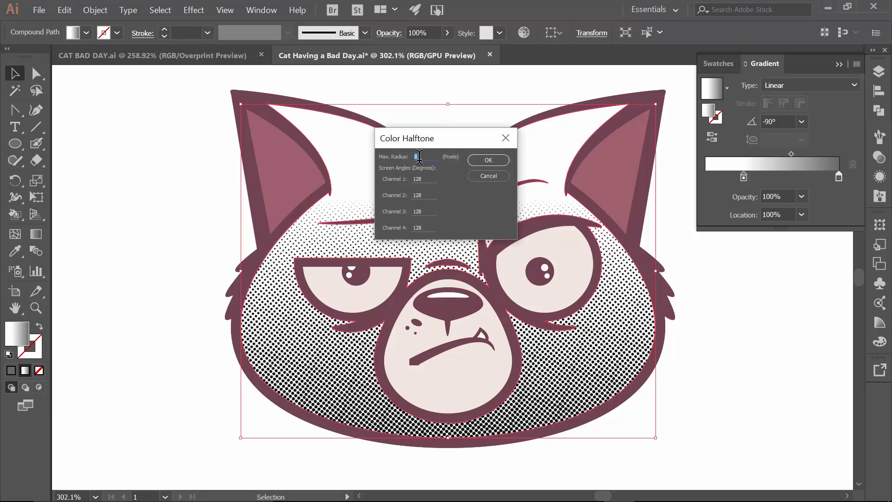
{"action": "left_click", "coordinate": [484, 158]}
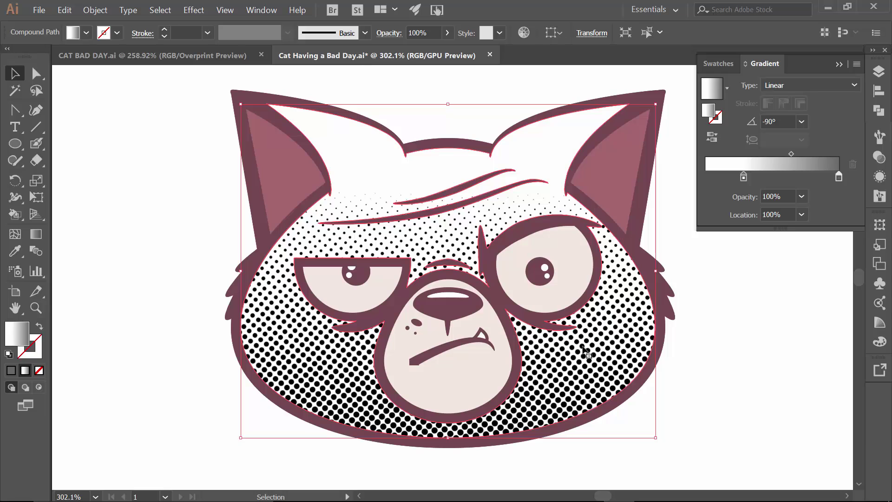
Compare lighter grays for the gradient's end stop and settle on the swatch one shade lighter than the current gray
{"action": "double_click", "coordinate": [839, 176]}
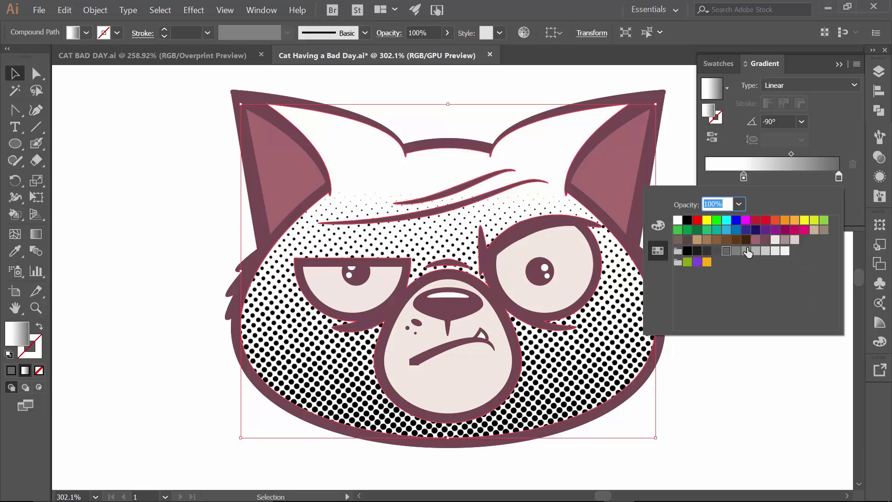
{"action": "left_click", "coordinate": [736, 253]}
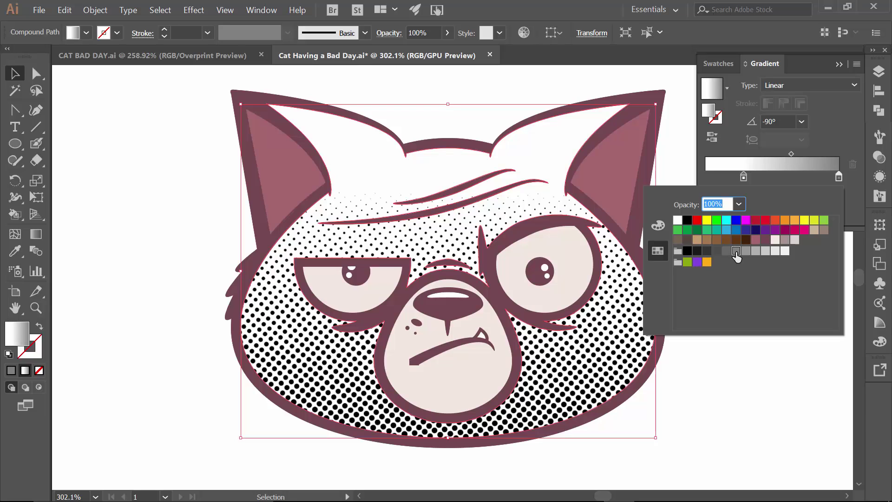
{"action": "left_click", "coordinate": [746, 252]}
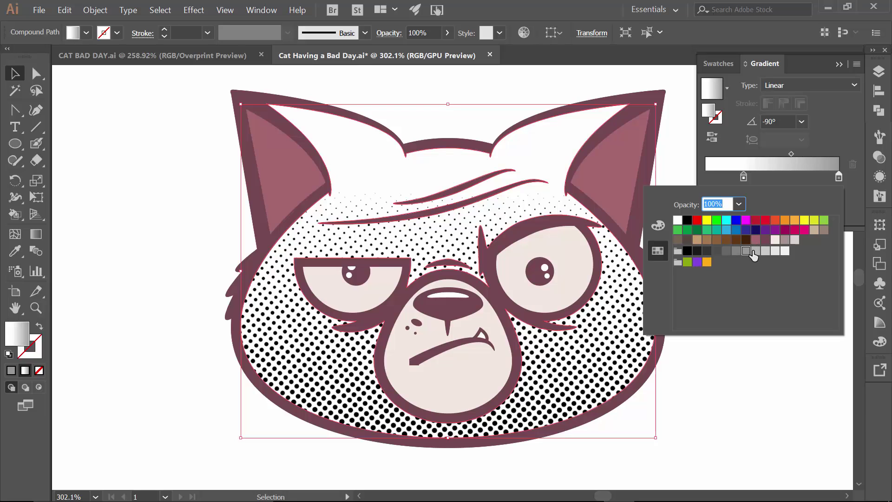
{"action": "left_click", "coordinate": [755, 252]}
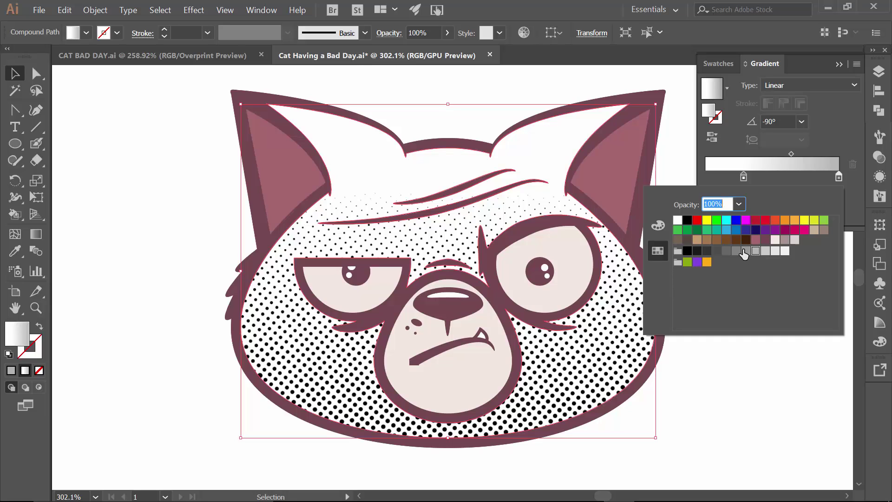
{"action": "left_click", "coordinate": [737, 252]}
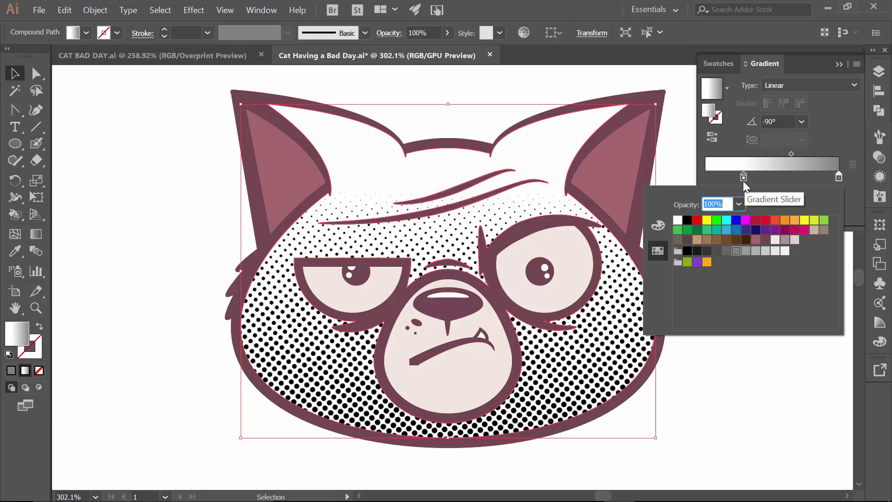
{"action": "key", "text": "Escape"}
Try the gradient's white stop at about 44% and return it to about 28%, leaving the end stop's gray as is
{"action": "left_click_drag", "start_coordinate": [742, 178], "coordinate": [764, 179]}
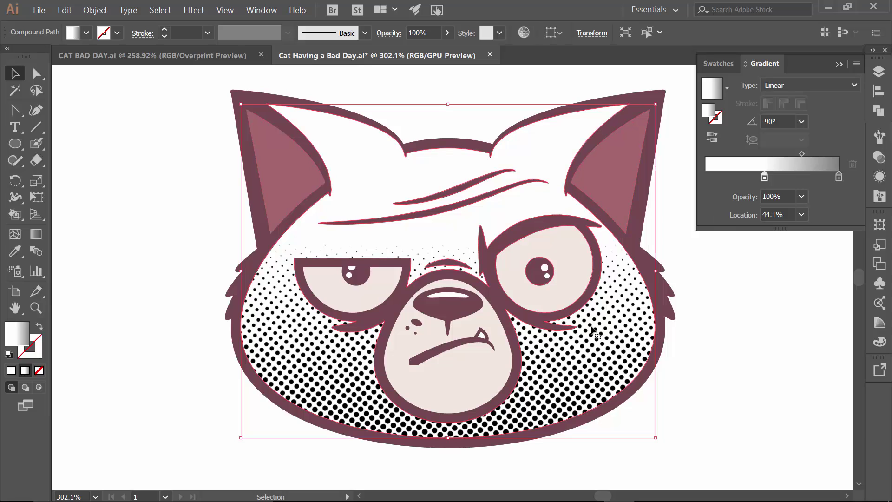
{"action": "left_click_drag", "start_coordinate": [766, 178], "coordinate": [745, 179]}
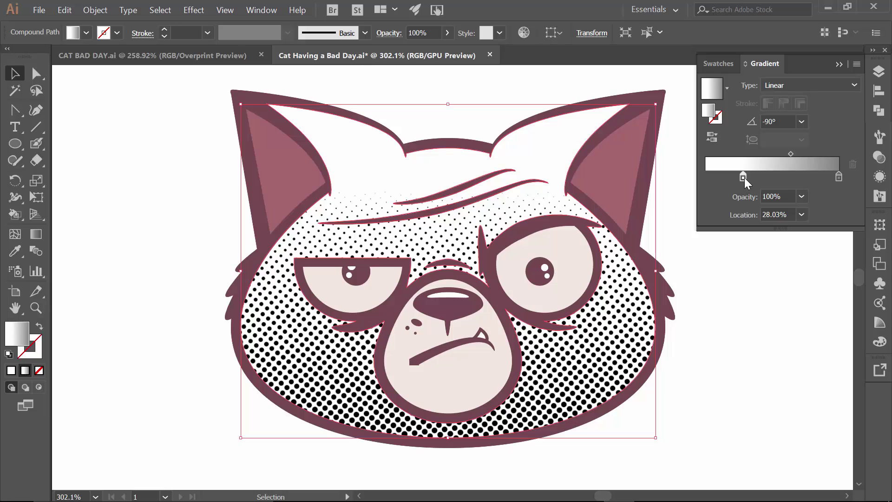
{"action": "left_click", "coordinate": [838, 178]}
{"action": "double_click", "coordinate": [838, 178]}
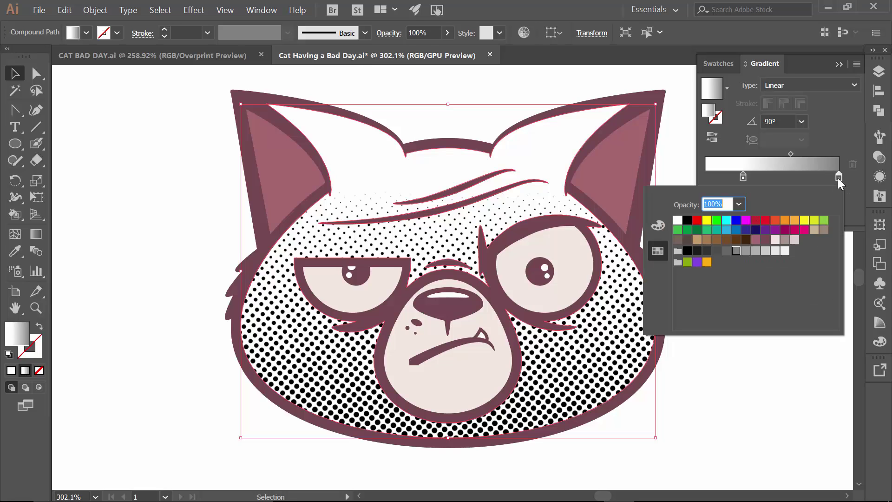
{"action": "left_click", "coordinate": [828, 138]}
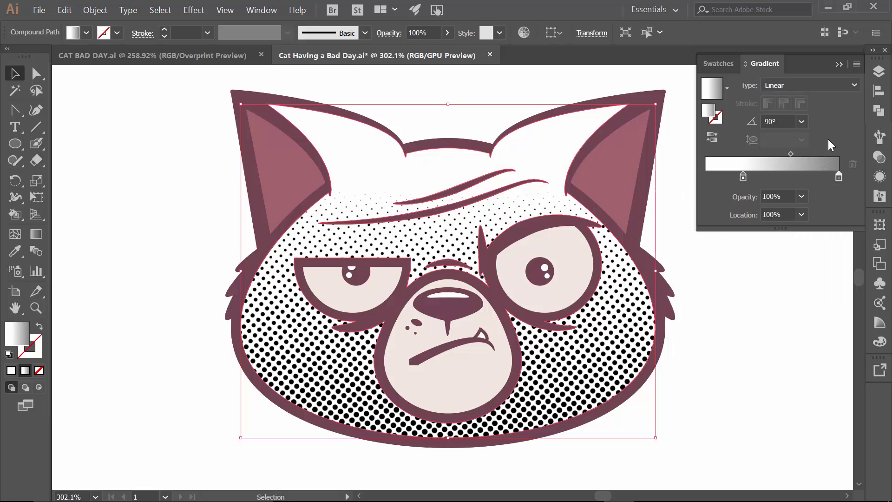
Put away the gradient settings and expand the appearance of the halftone head shape
{"action": "left_click", "coordinate": [842, 64]}
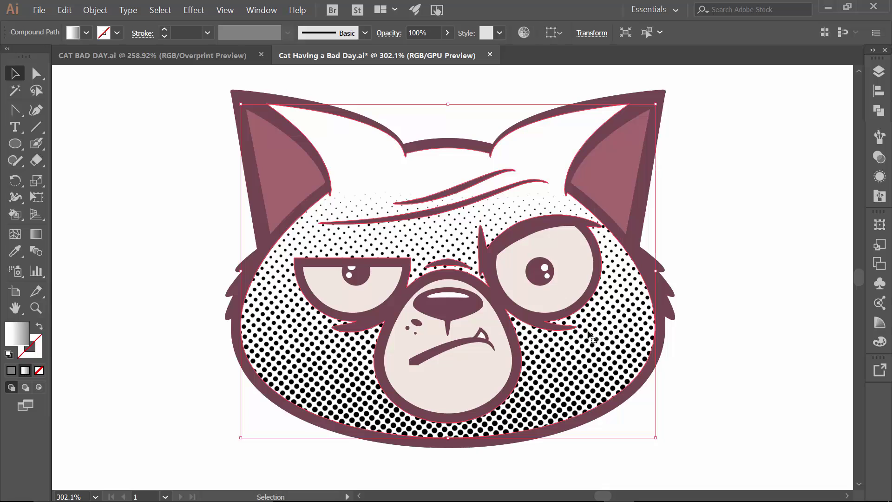
{"action": "left_click", "coordinate": [98, 12]}
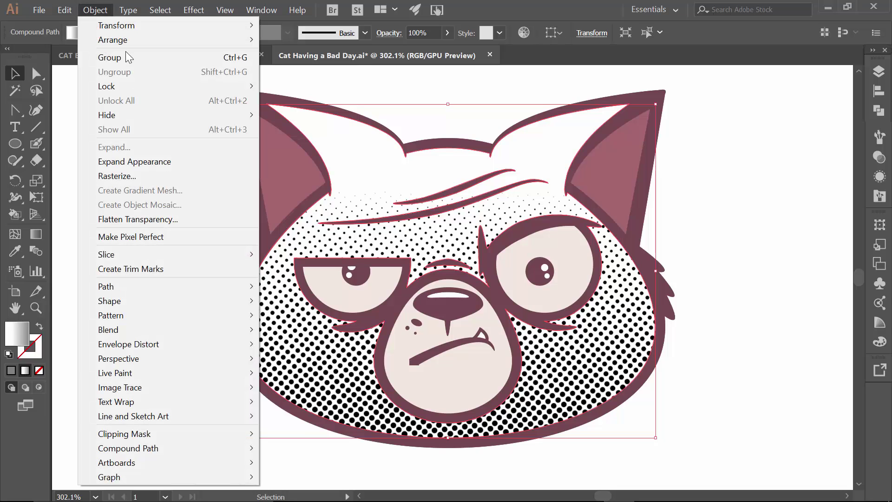
{"action": "left_click", "coordinate": [124, 163]}
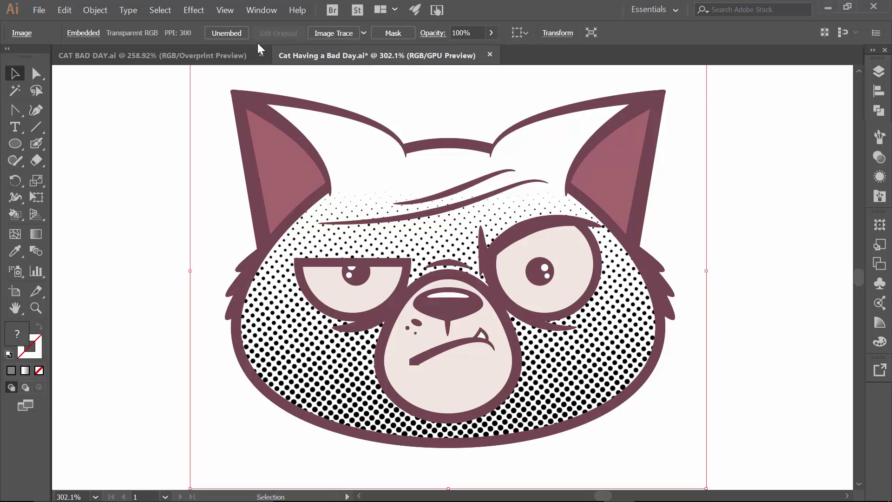
Run Image Trace on the expanded halftone image with the default preset and open its tracing options
{"action": "left_click", "coordinate": [198, 10]}
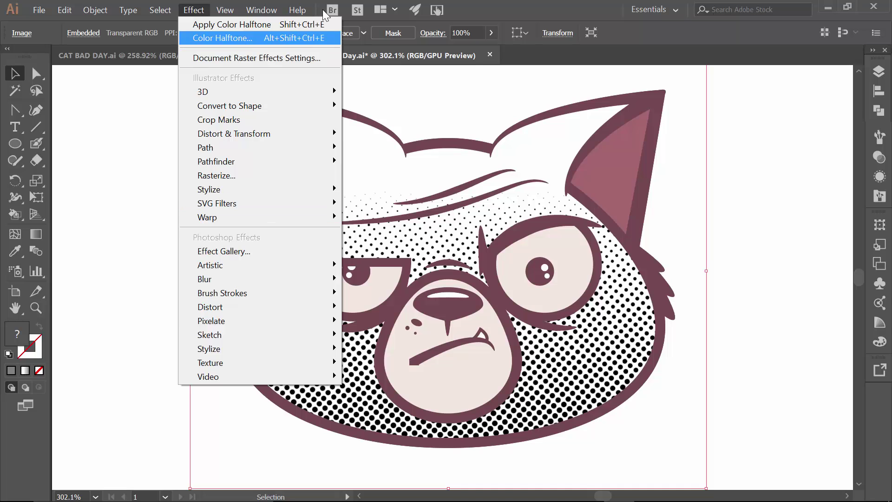
{"action": "left_click", "coordinate": [473, 6]}
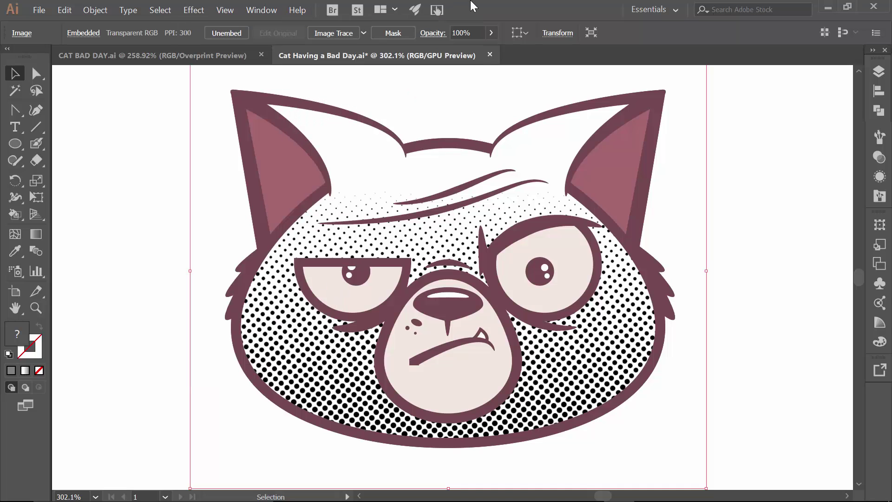
{"action": "left_click", "coordinate": [327, 33]}
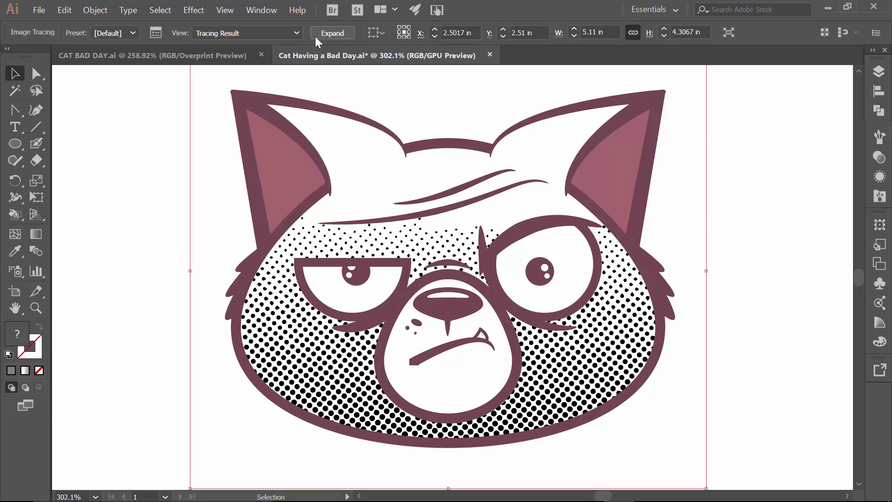
{"action": "left_click", "coordinate": [155, 33]}
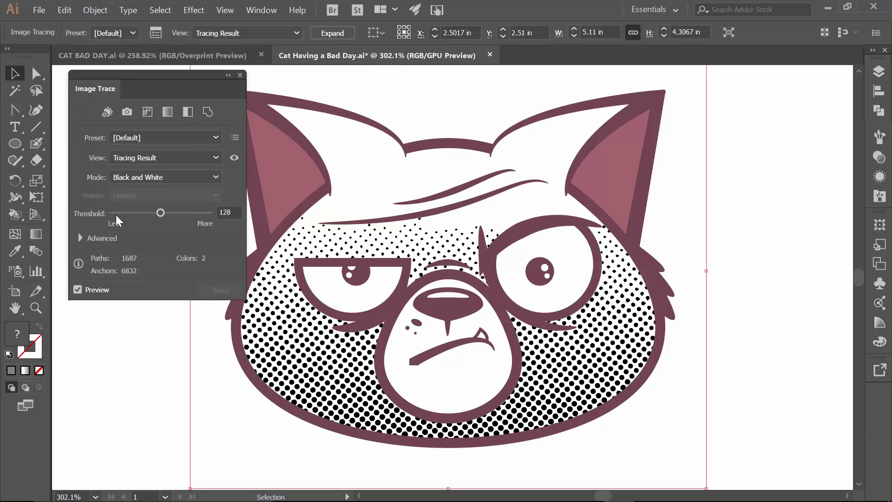
Set the halftone trace to ignore white, turn off snapping curves to lines, and reduce the noise to 1 px
{"action": "left_click", "coordinate": [82, 238]}
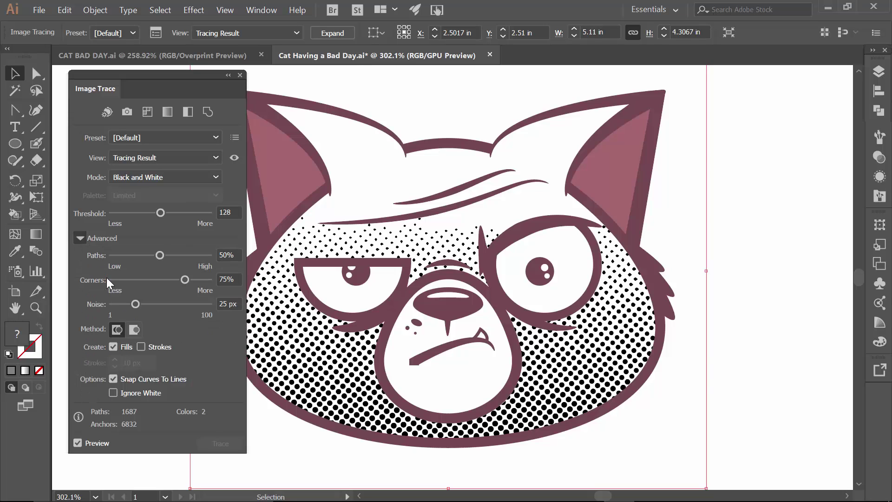
{"action": "left_click", "coordinate": [113, 393]}
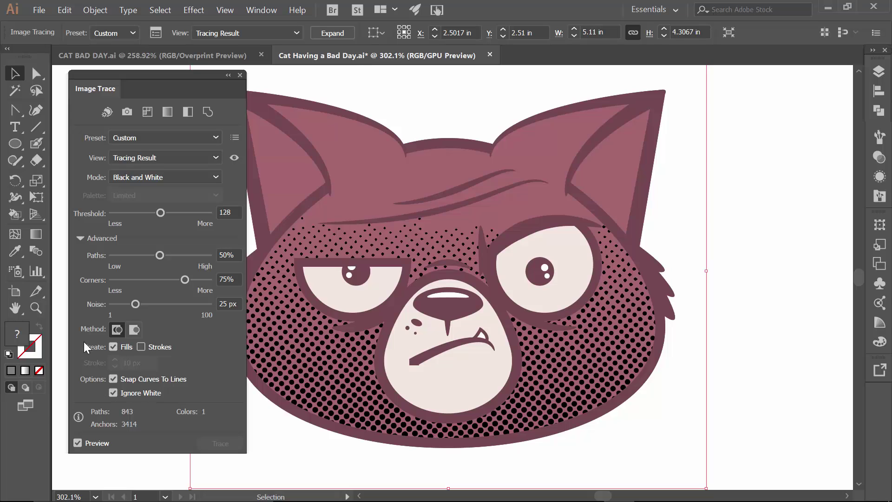
{"action": "left_click", "coordinate": [114, 379]}
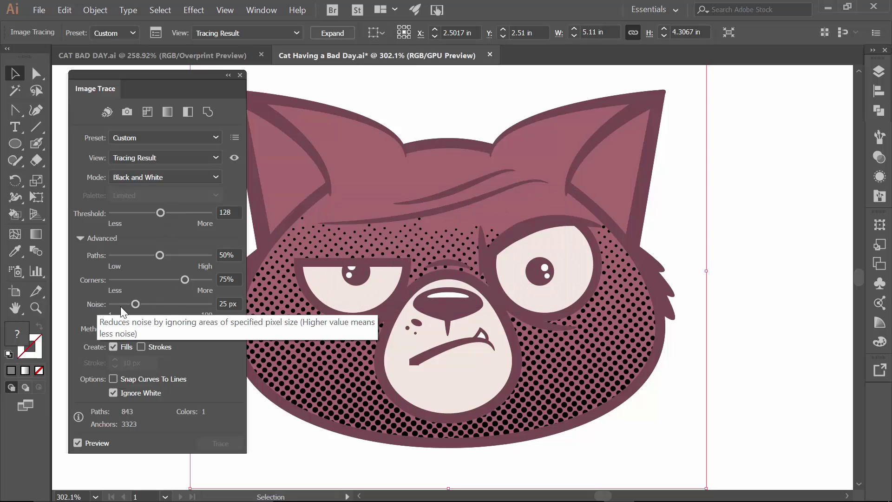
{"action": "left_click_drag", "start_coordinate": [135, 304], "coordinate": [112, 304]}
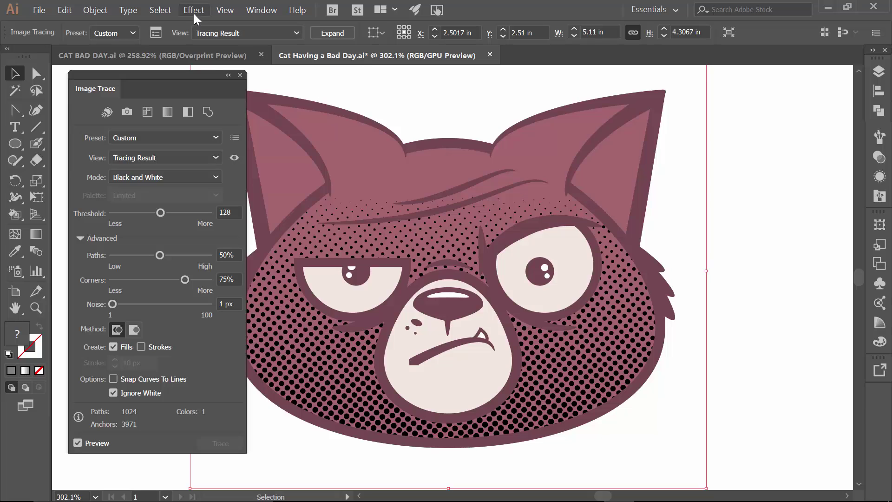
Expand the traced halftone into vector dots, close the tracing options and deselect the artwork
{"action": "left_click", "coordinate": [95, 10]}
{"action": "left_click", "coordinate": [126, 145]}
{"action": "left_click", "coordinate": [406, 341]}
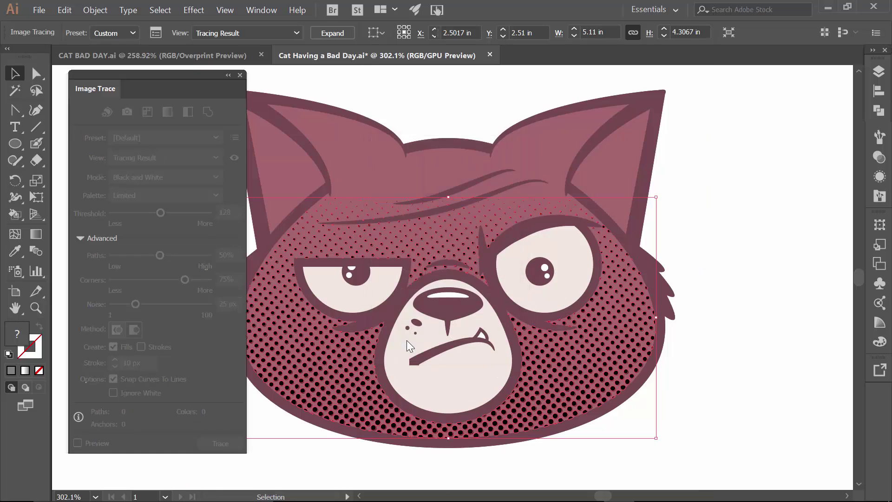
{"action": "left_click", "coordinate": [240, 76]}
{"action": "left_click", "coordinate": [144, 206]}
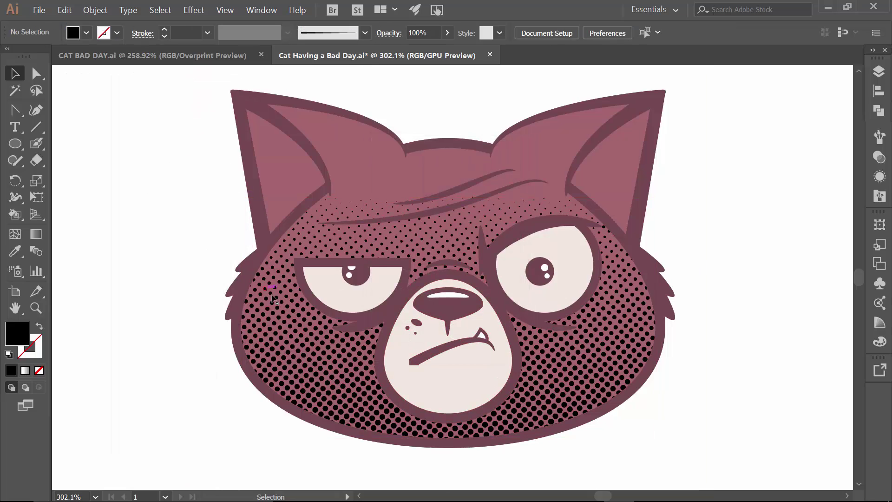
Recolor the halftone dot group with the dark plum swatch that matches the outlines
{"action": "left_click", "coordinate": [274, 299]}
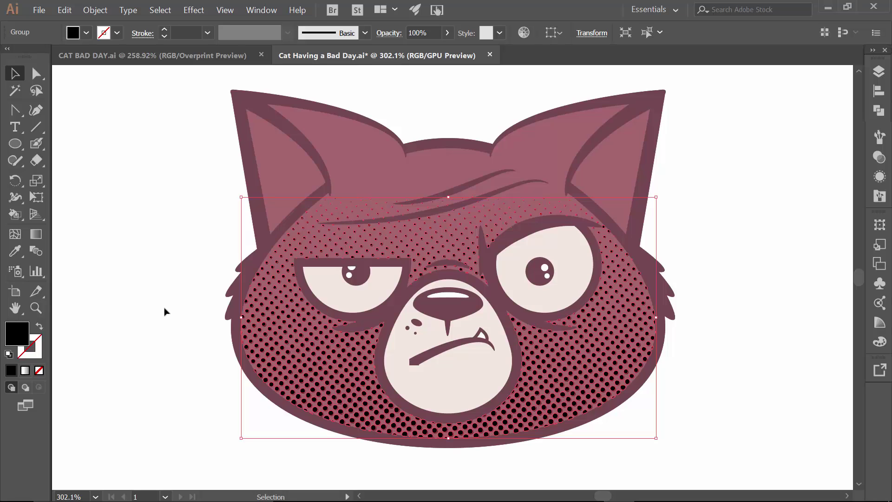
{"action": "left_click", "coordinate": [87, 34]}
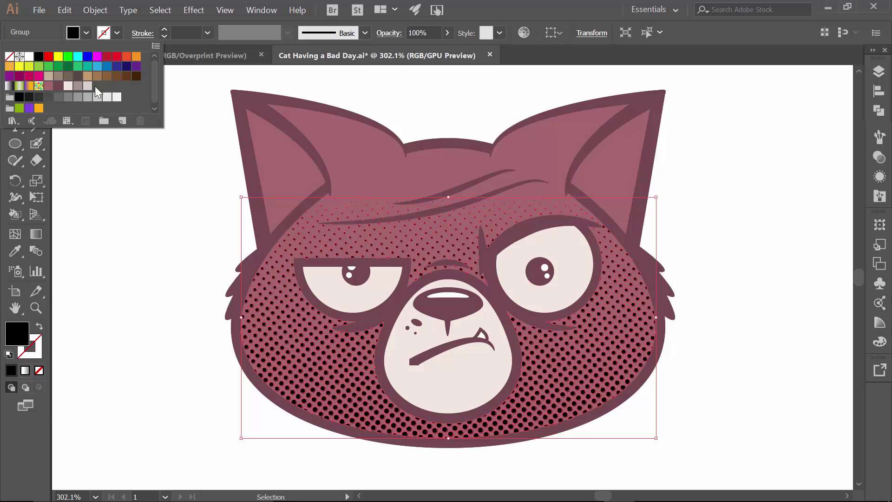
{"action": "left_click", "coordinate": [60, 88]}
{"action": "left_click", "coordinate": [162, 236]}
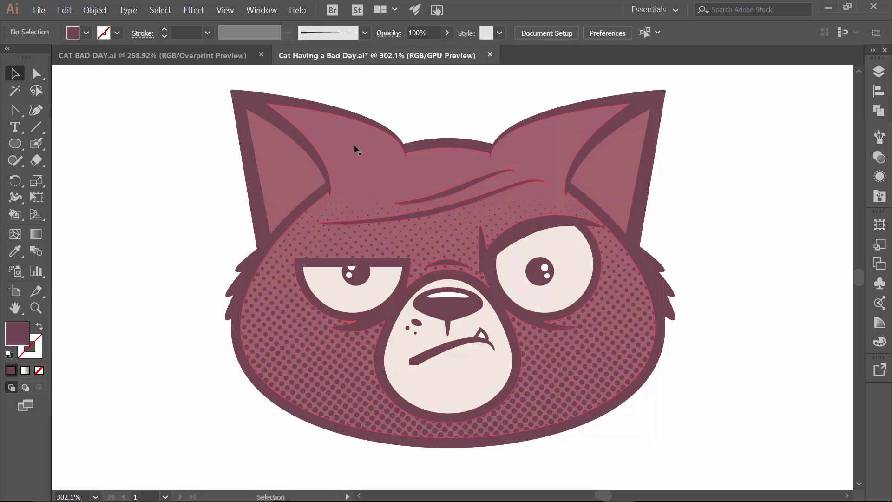
Turn the halftone dot group into a single compound path
{"action": "left_click", "coordinate": [291, 330]}
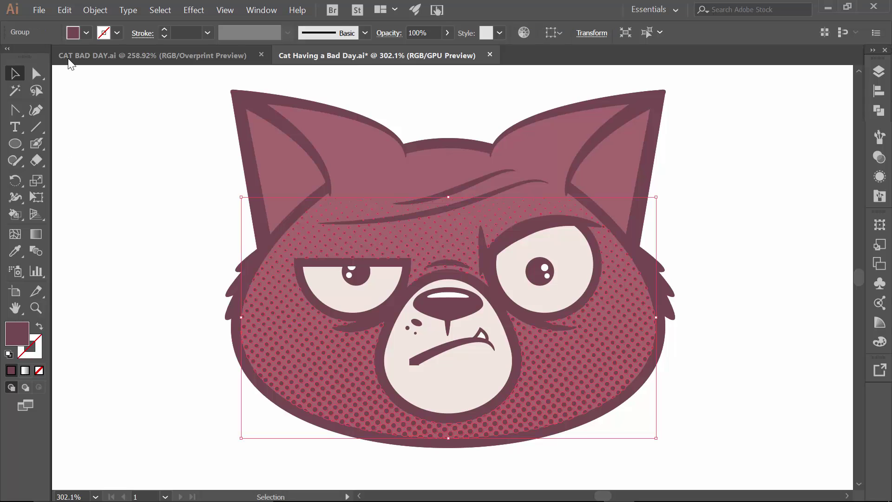
{"action": "left_click", "coordinate": [90, 11]}
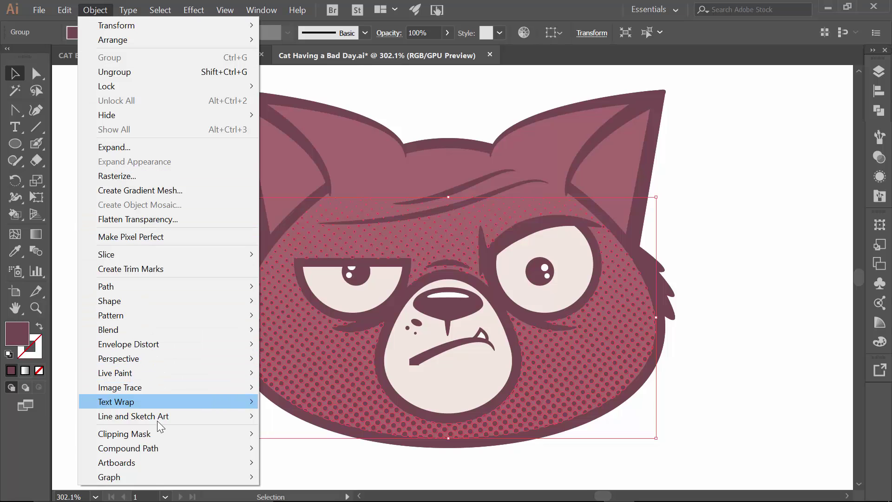
{"action": "mouse_move", "coordinate": [157, 447]}
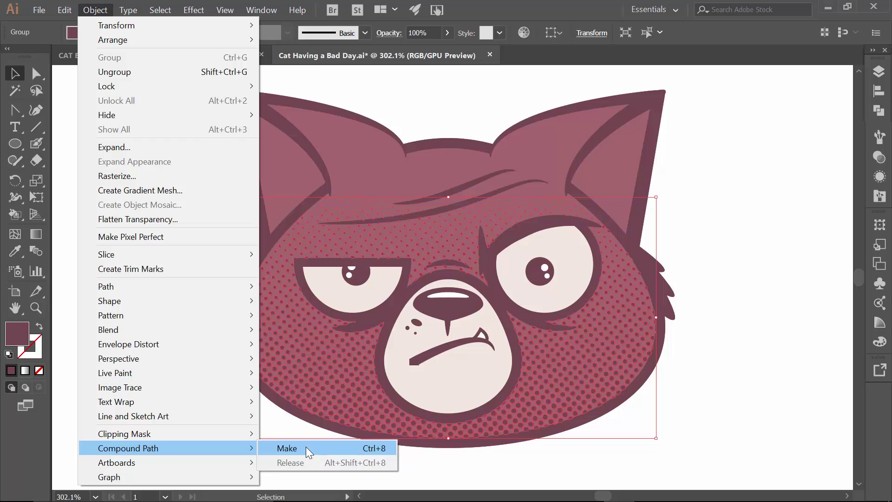
{"action": "left_click", "coordinate": [306, 447]}
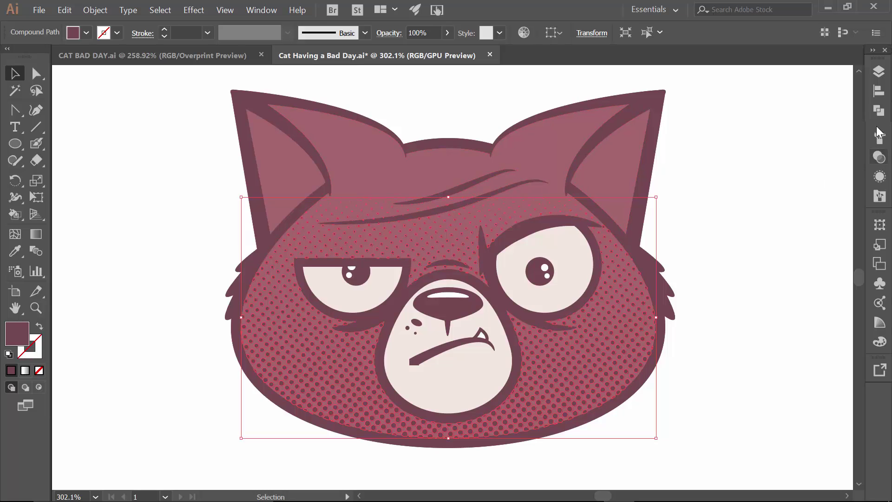
Bring up the gradient settings and fill the halftone compound path with a linear gradient at -90°
{"action": "left_click", "coordinate": [244, 10]}
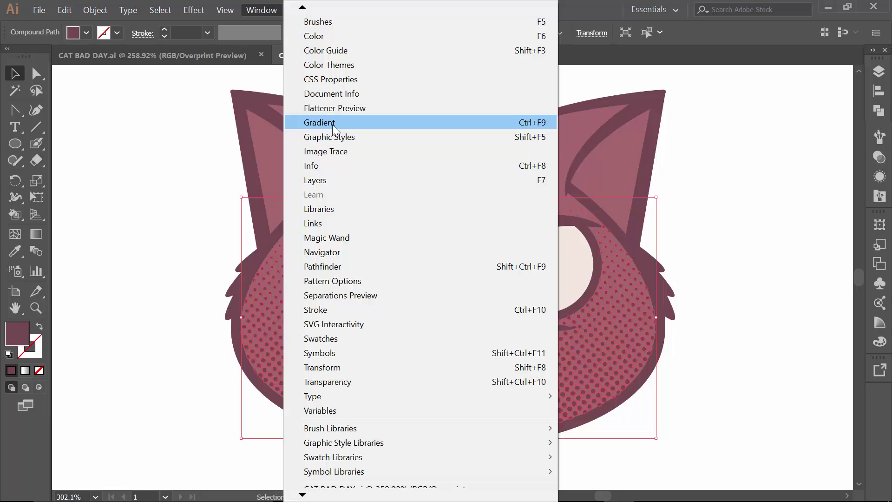
{"action": "left_click", "coordinate": [333, 124]}
{"action": "left_click_drag", "start_coordinate": [762, 63], "coordinate": [874, 142]}
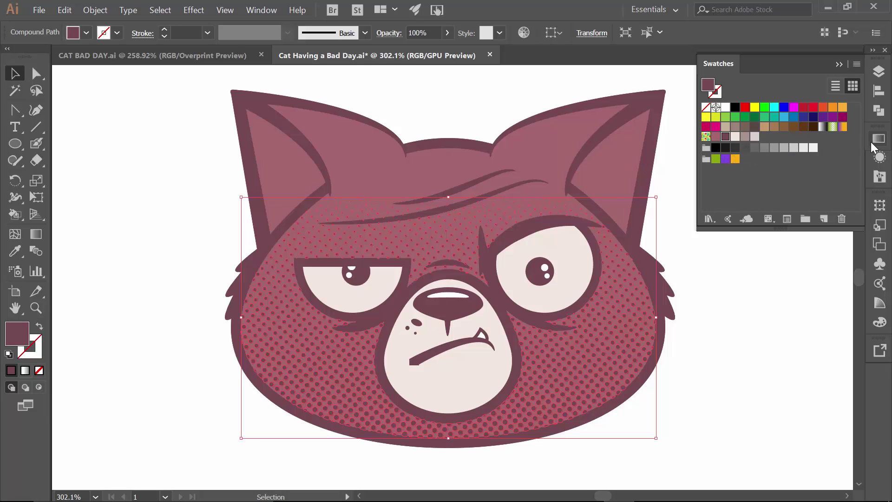
{"action": "left_click", "coordinate": [877, 140]}
{"action": "left_click", "coordinate": [771, 230]}
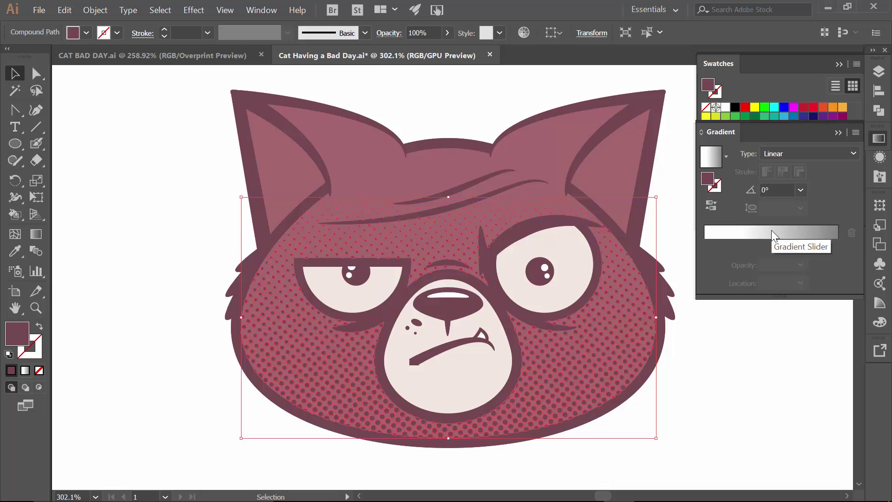
{"action": "left_click", "coordinate": [800, 190]}
{"action": "left_click", "coordinate": [785, 246]}
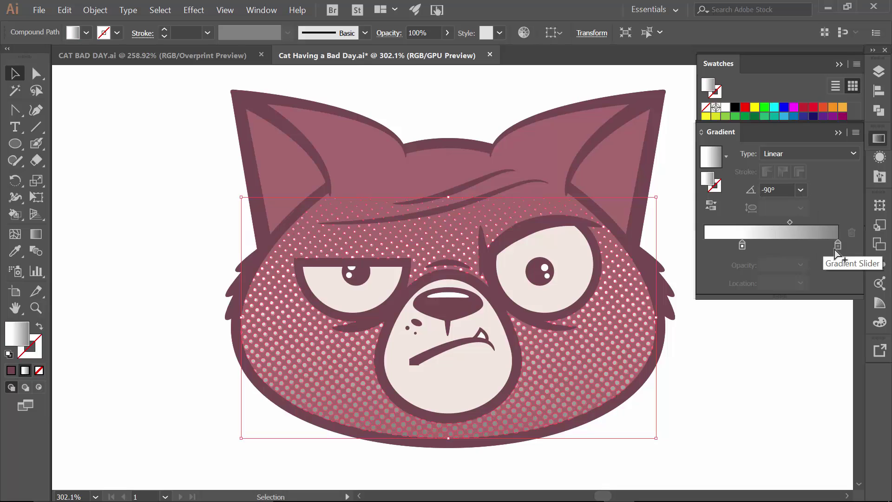
Color the end stop of the dots' gradient with the dark plum outline swatch
{"action": "left_click", "coordinate": [838, 245]}
{"action": "double_click", "coordinate": [838, 247]}
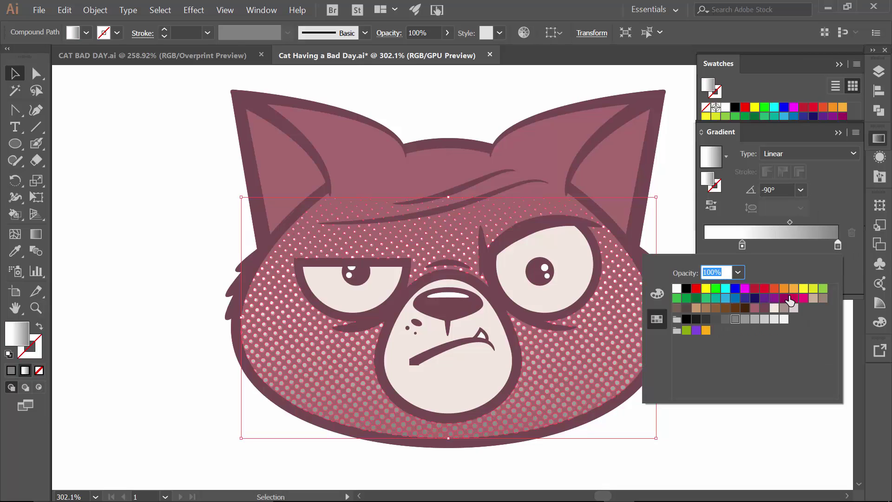
{"action": "left_click", "coordinate": [765, 309]}
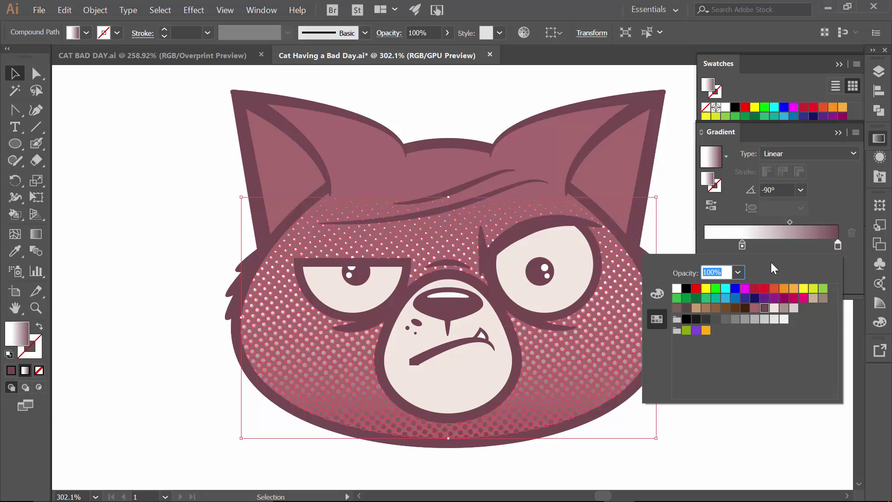
Color the gradient's white stop with the mauve swatch matching the head fill and put away the gradient settings
{"action": "left_click", "coordinate": [743, 246]}
{"action": "double_click", "coordinate": [743, 246]}
{"action": "left_click", "coordinate": [761, 308]}
{"action": "left_click", "coordinate": [787, 96]}
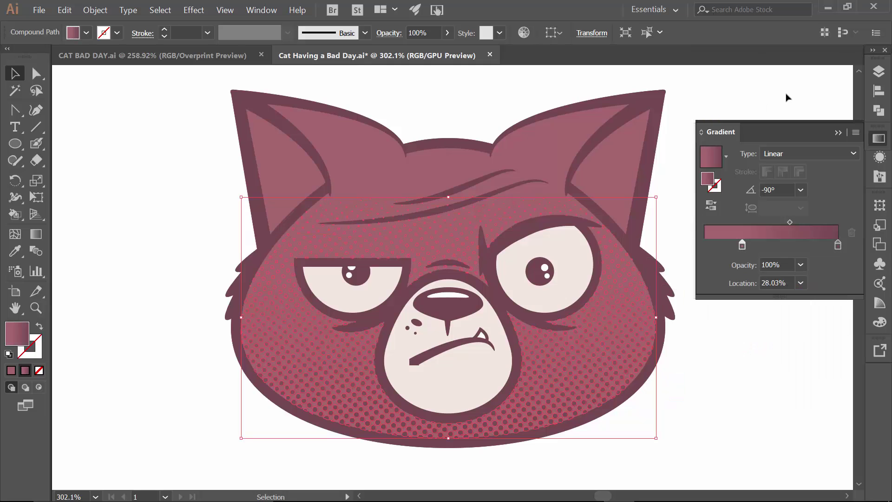
{"action": "left_click", "coordinate": [839, 133]}
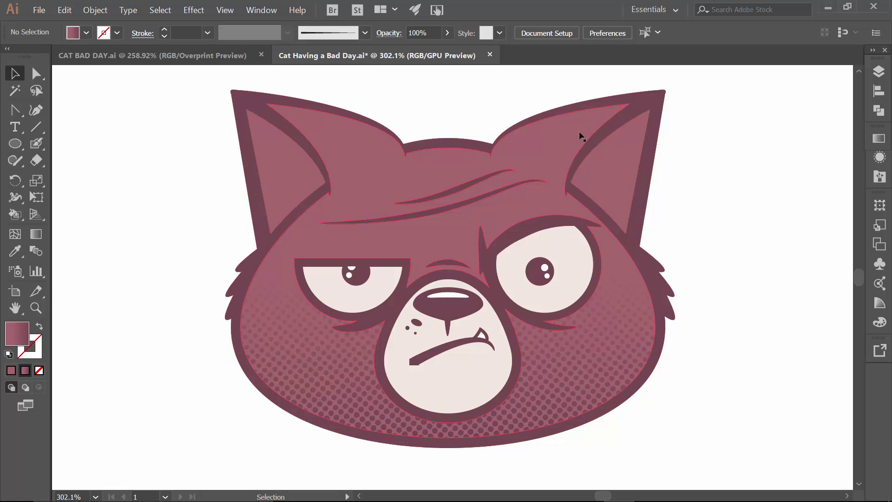
Duplicate both inner ear shapes in place on top of the originals
{"action": "left_click", "coordinate": [603, 172]}
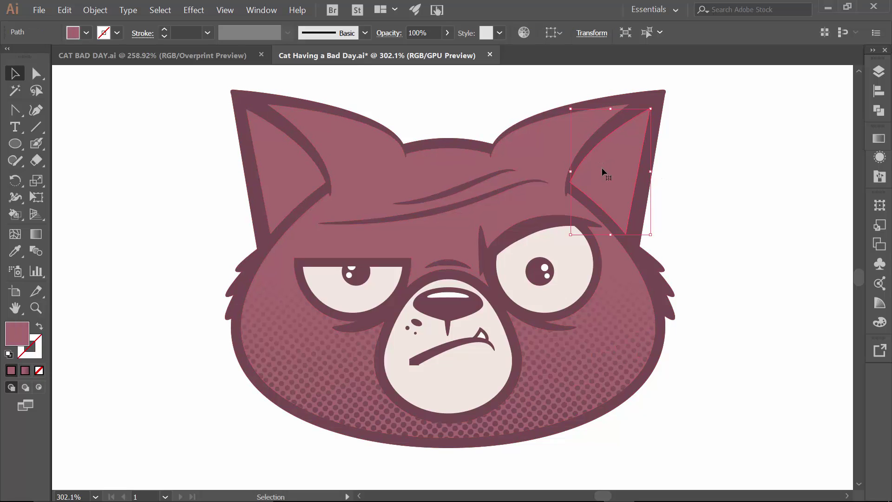
{"action": "left_click", "coordinate": [278, 162], "text": "shift"}
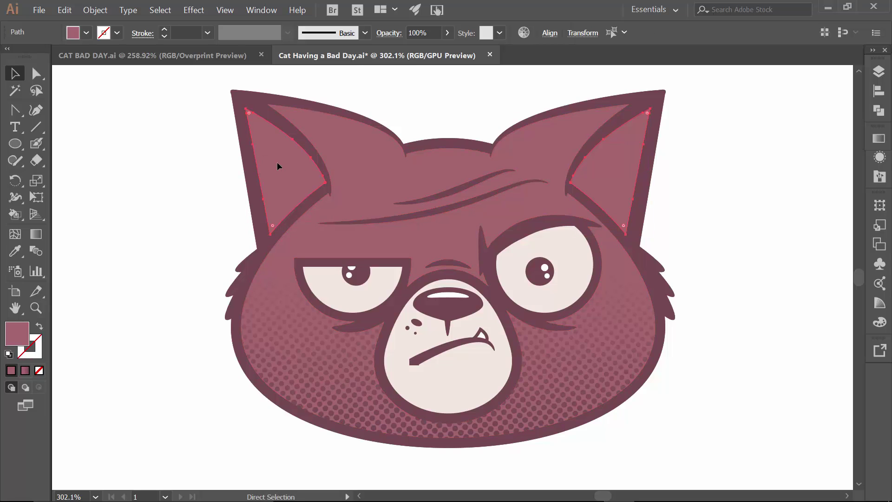
{"action": "key", "text": "ctrl"}
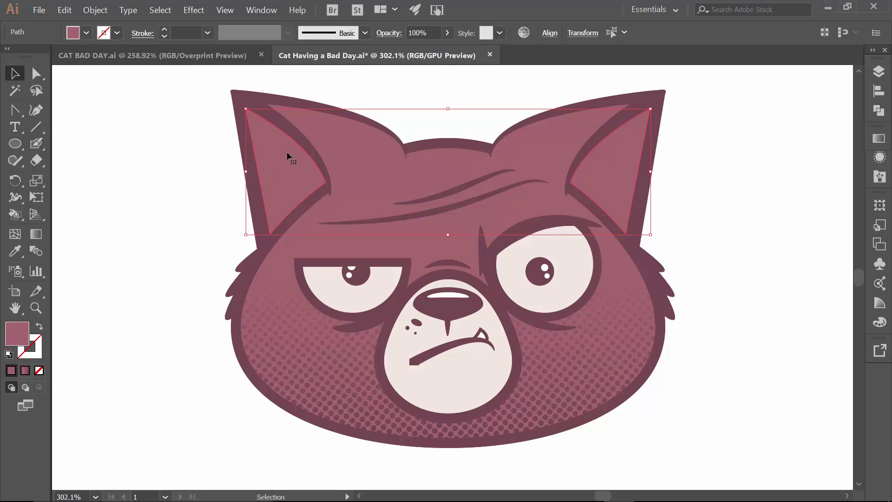
{"action": "left_click_drag", "start_coordinate": [288, 158], "coordinate": [459, 122]}
{"action": "key", "text": "ctrl+z"}
Fill the two inner ear copies with a linear gradient from white to gray at -90°
{"action": "left_click", "coordinate": [879, 139]}
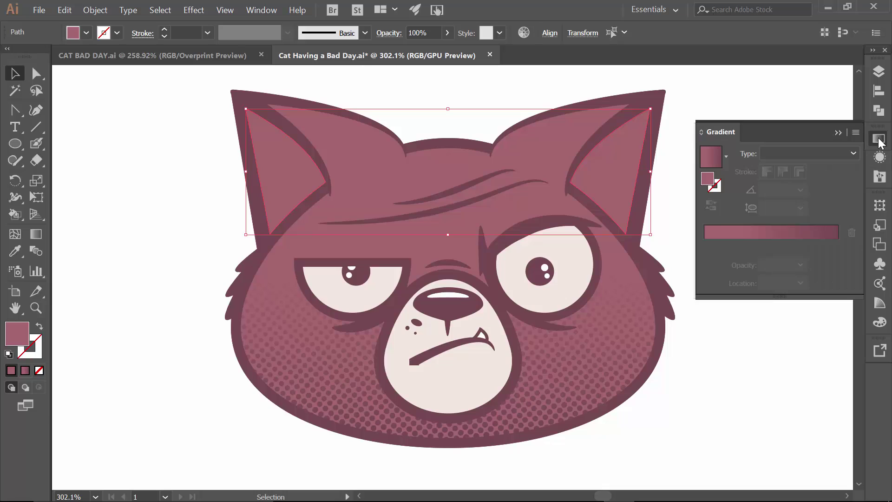
{"action": "left_click", "coordinate": [790, 233]}
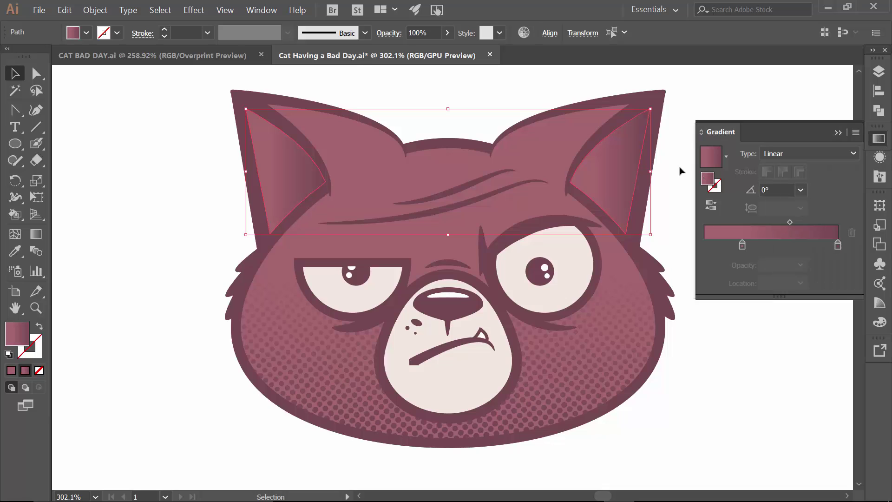
{"action": "left_click", "coordinate": [801, 190]}
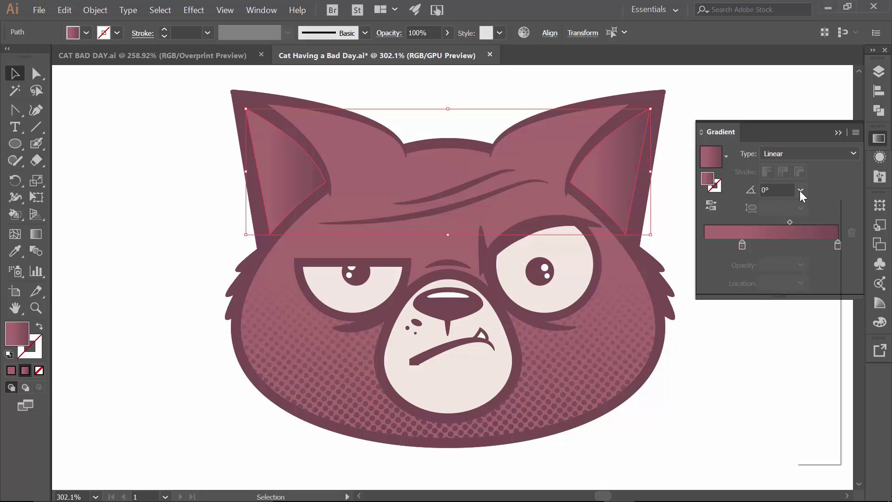
{"action": "left_click", "coordinate": [817, 396]}
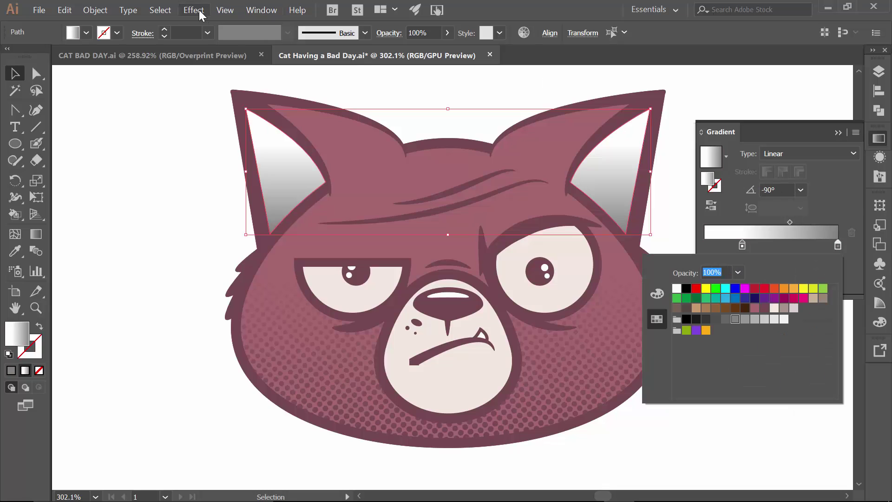
Apply Color Halftone to the inner ear copies with a 15-pixel maximum radius and 128° on all four channels
{"action": "left_click", "coordinate": [193, 10]}
{"action": "left_click", "coordinate": [193, 10]}
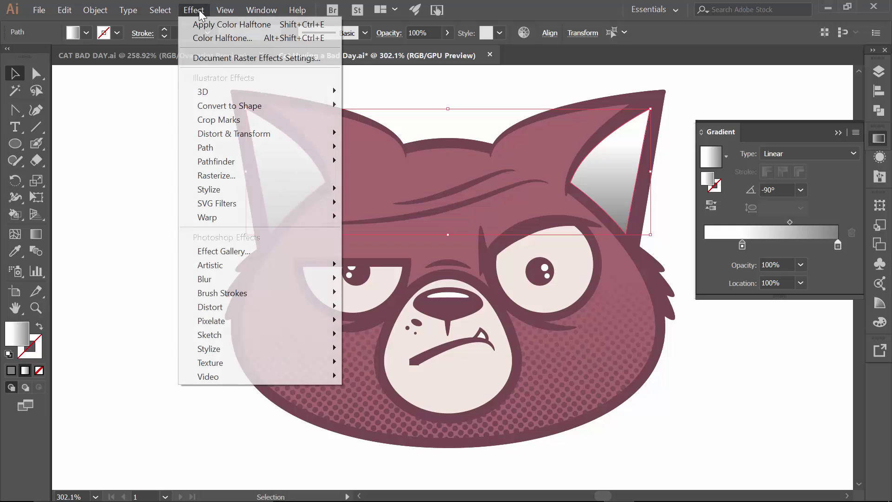
{"action": "left_click", "coordinate": [210, 38]}
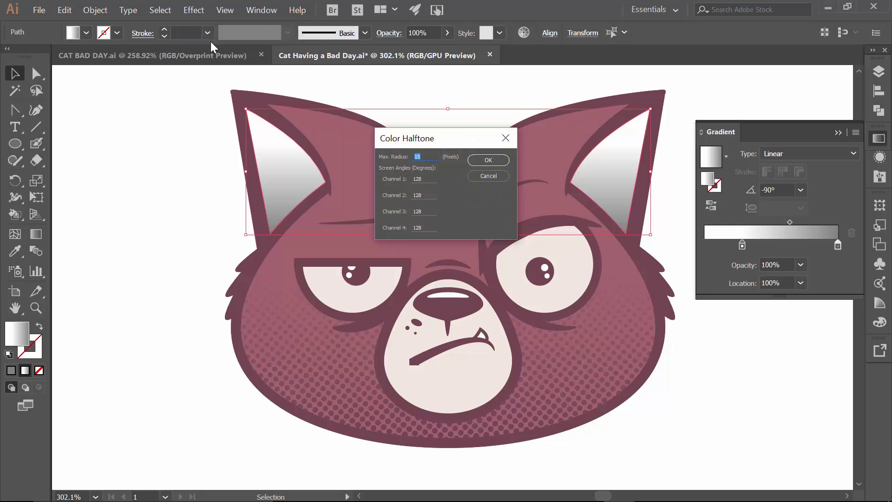
{"action": "left_click", "coordinate": [487, 160]}
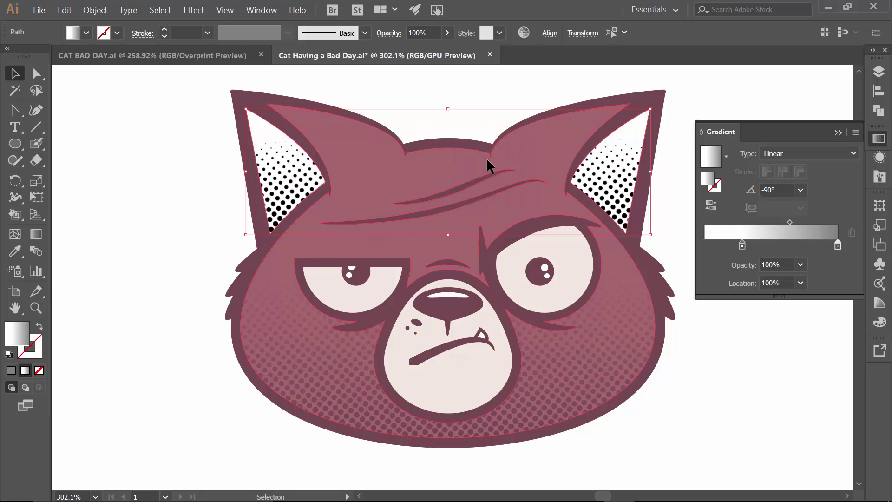
Expand the appearance of the ear halftones and run Image Trace with the default preset on the left ear's image
{"action": "left_click", "coordinate": [821, 141]}
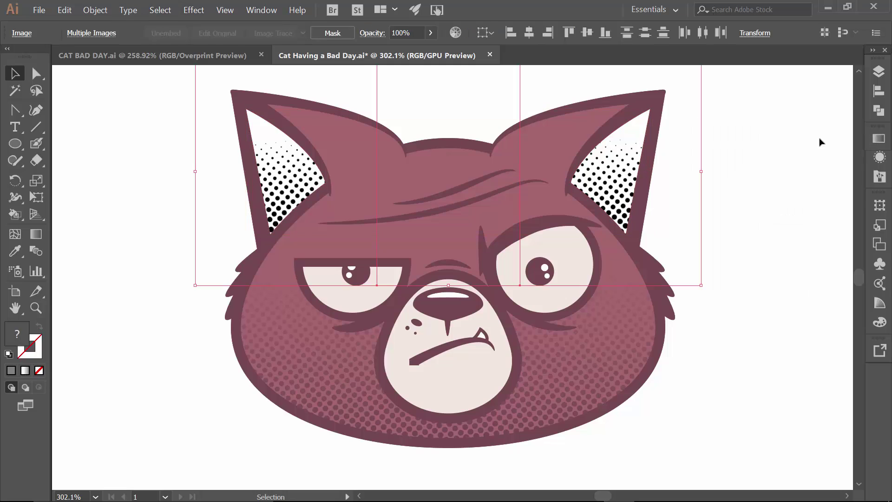
{"action": "left_click", "coordinate": [295, 154]}
{"action": "left_click", "coordinate": [332, 33]}
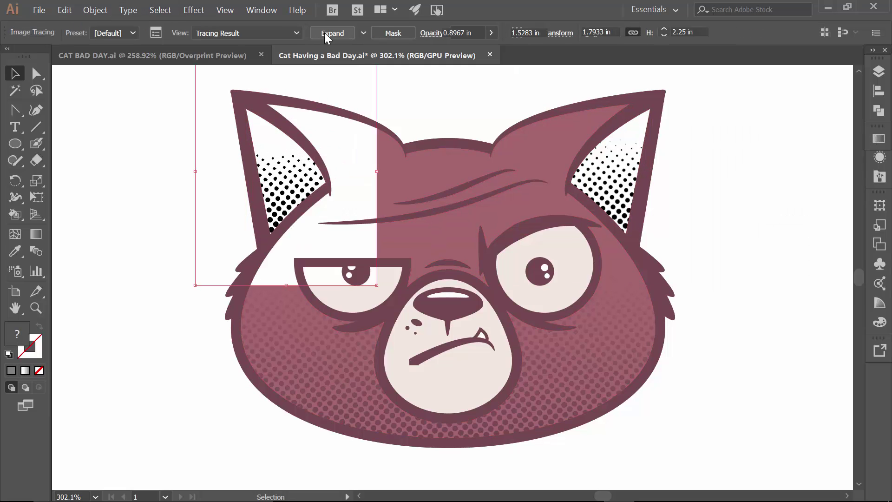
Set the left ear's trace to ignore white, no curve snapping and 1 px noise, and expand it into vector paths
{"action": "left_click", "coordinate": [156, 34]}
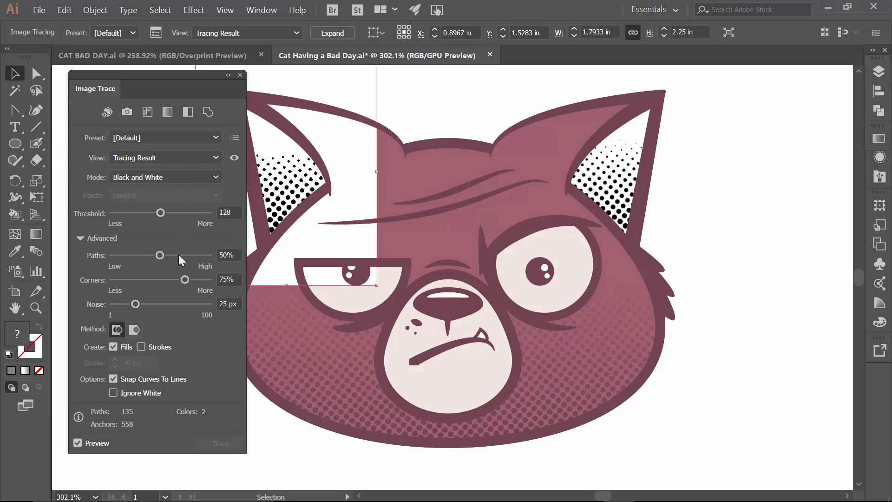
{"action": "left_click", "coordinate": [114, 379]}
{"action": "left_click", "coordinate": [111, 394]}
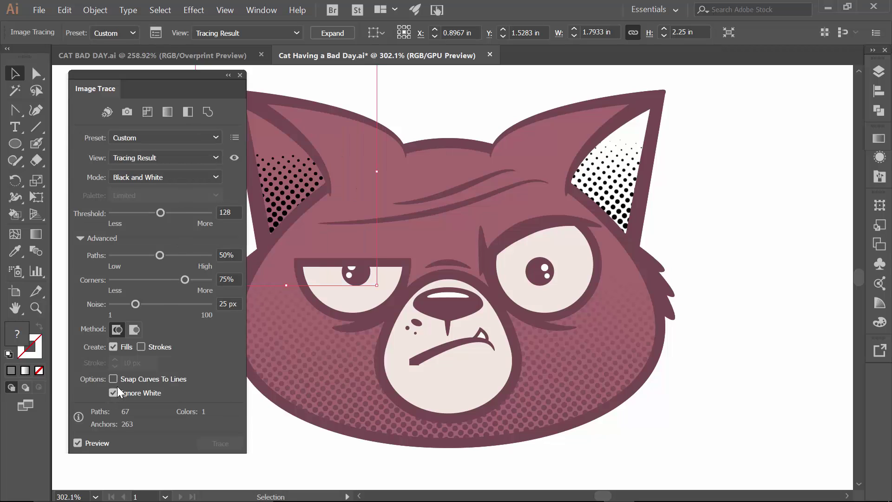
{"action": "left_click", "coordinate": [112, 304]}
{"action": "left_click", "coordinate": [95, 9]}
{"action": "left_click", "coordinate": [132, 147]}
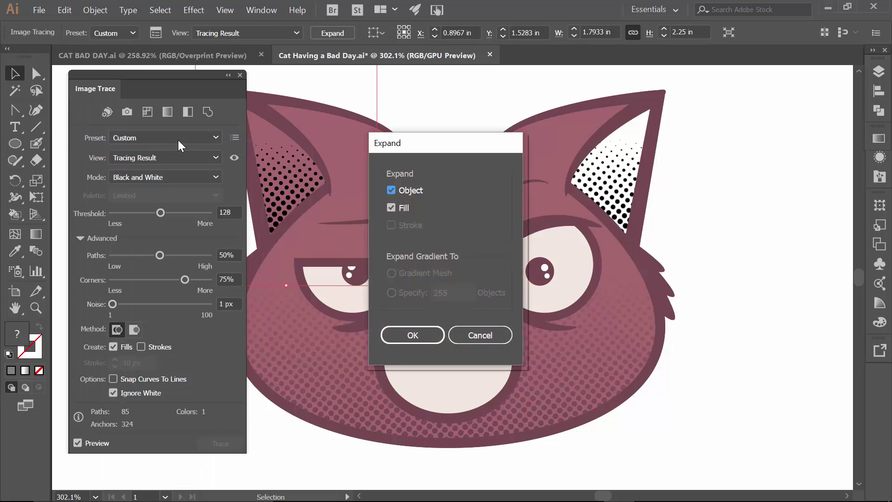
{"action": "left_click", "coordinate": [409, 334]}
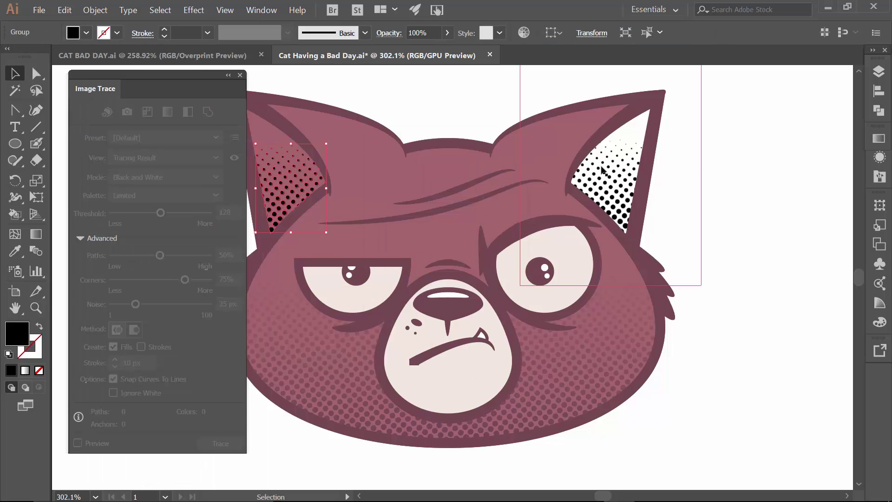
Trace the right ear's halftone ignoring white, without curve snapping and with 1 px noise, and expand it into vector paths
{"action": "left_click", "coordinate": [114, 392]}
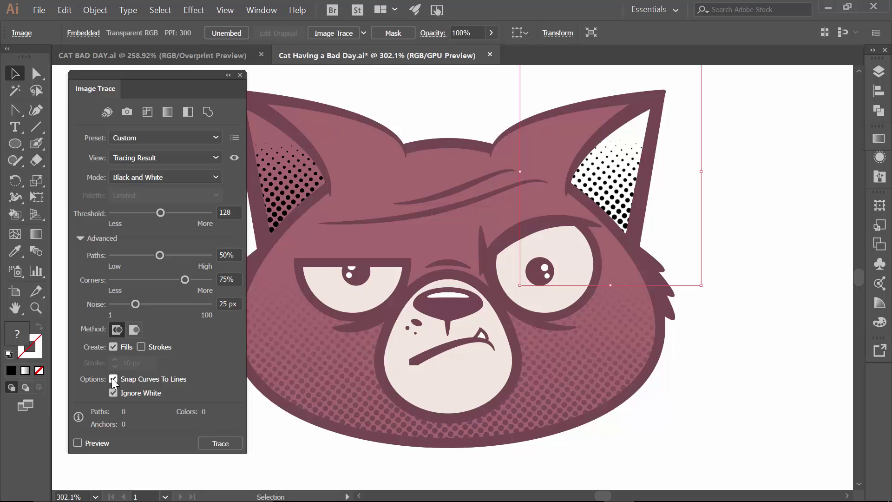
{"action": "left_click_drag", "start_coordinate": [131, 304], "coordinate": [110, 305]}
{"action": "left_click", "coordinate": [216, 443]}
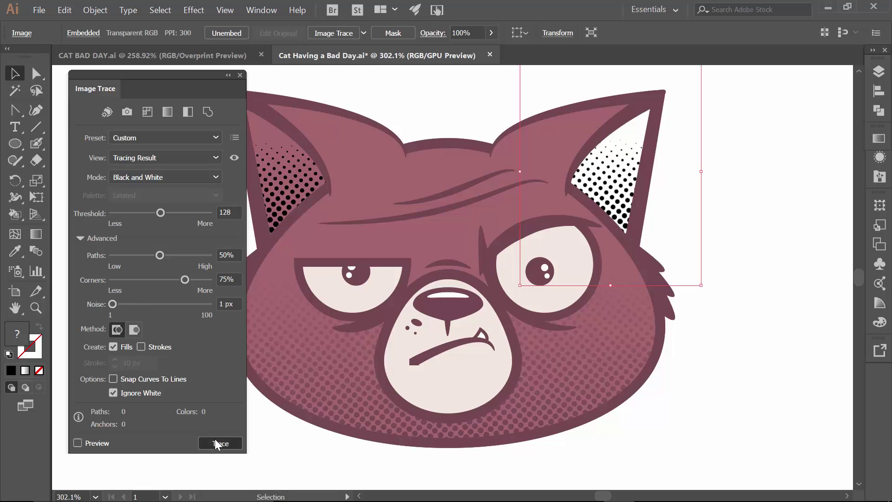
{"action": "left_click", "coordinate": [240, 75]}
{"action": "left_click", "coordinate": [95, 10]}
{"action": "left_click", "coordinate": [117, 147]}
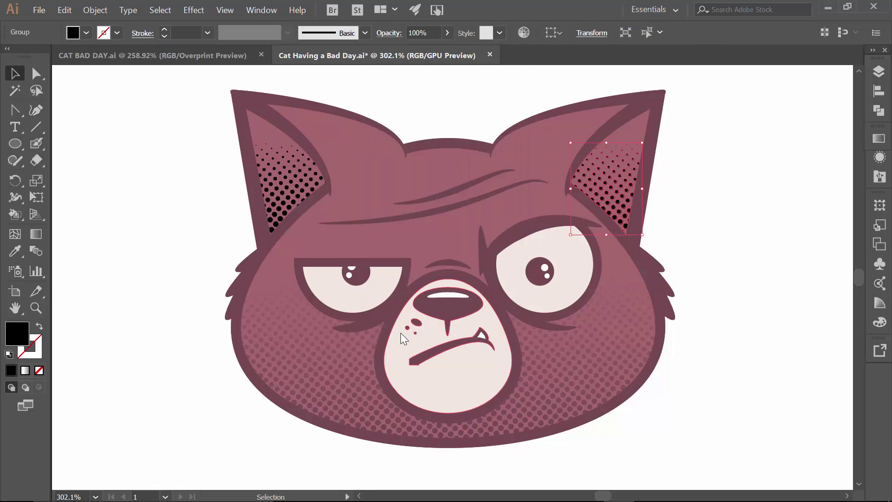
{"action": "left_click", "coordinate": [182, 207]}
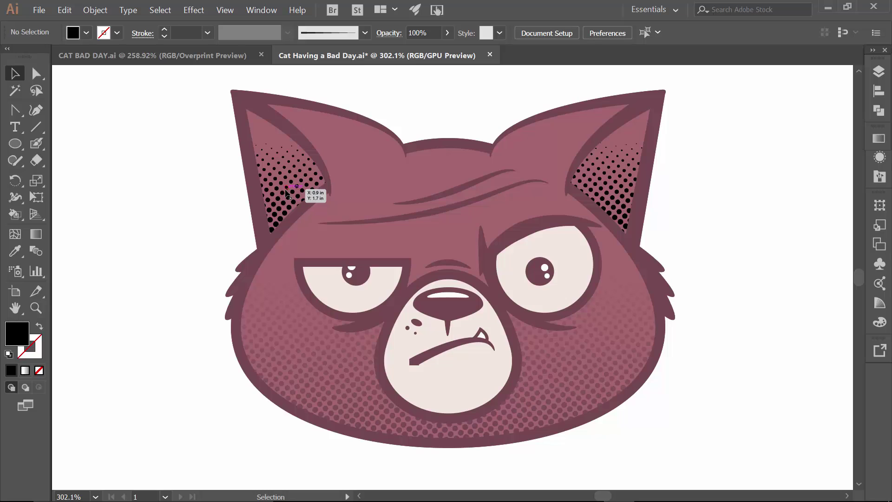
Combine the traced halftone dots of both ears into one compound path
{"action": "left_click", "coordinate": [288, 192]}
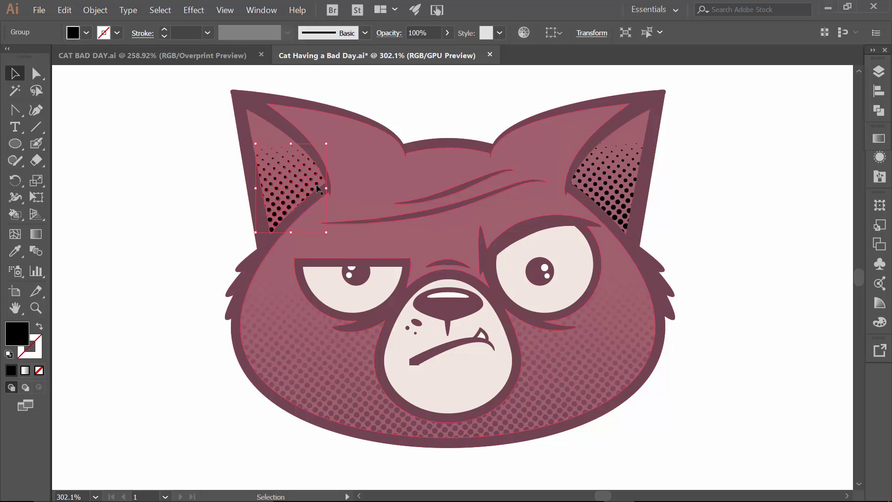
{"action": "left_click", "coordinate": [612, 199], "text": "shift"}
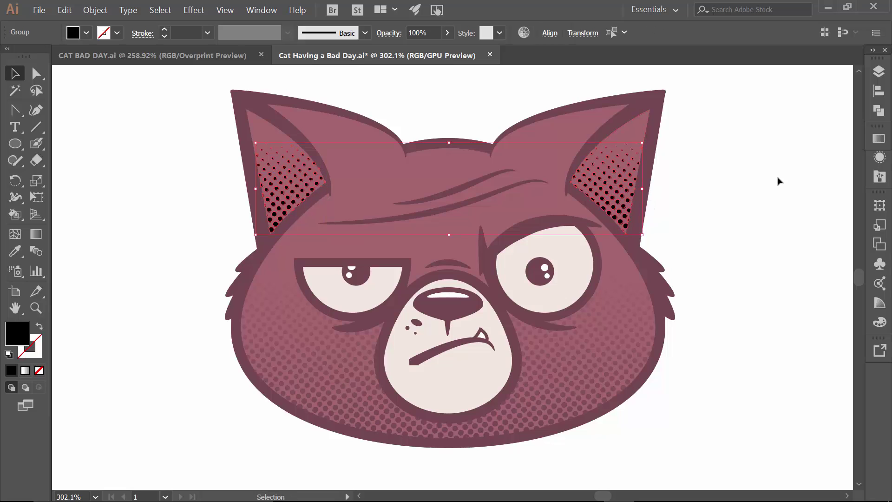
{"action": "left_click", "coordinate": [95, 10]}
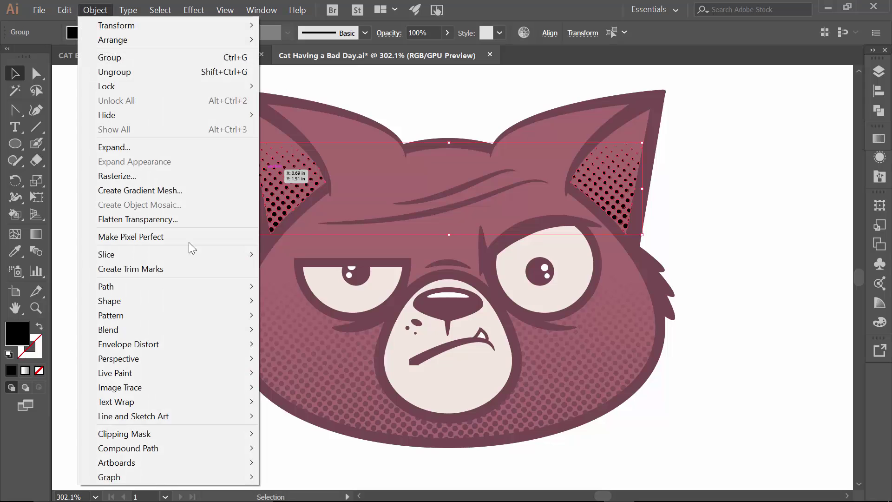
{"action": "key", "text": "ctrl+8"}
Fill the ear dots with a linear gradient from the face's rose color to the dark plum outline color at -90°
{"action": "left_click", "coordinate": [878, 138]}
{"action": "left_click", "coordinate": [775, 232]}
{"action": "double_click", "coordinate": [742, 245]}
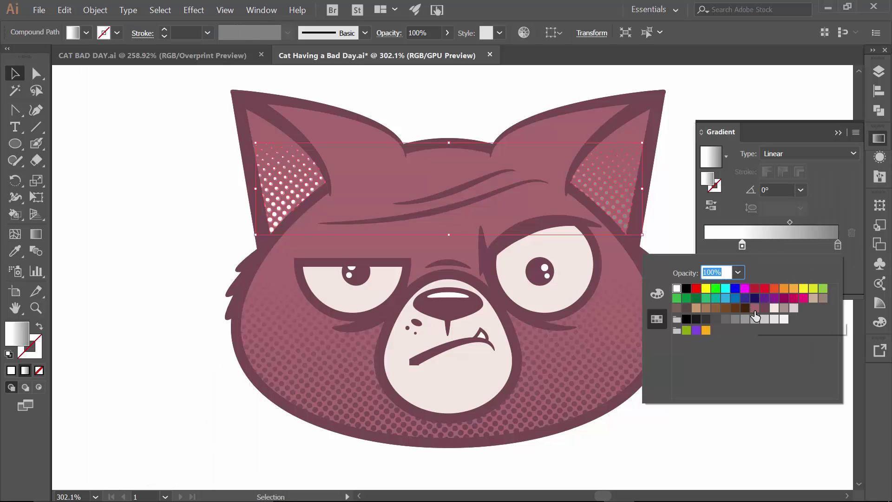
{"action": "left_click", "coordinate": [755, 307]}
{"action": "double_click", "coordinate": [839, 245]}
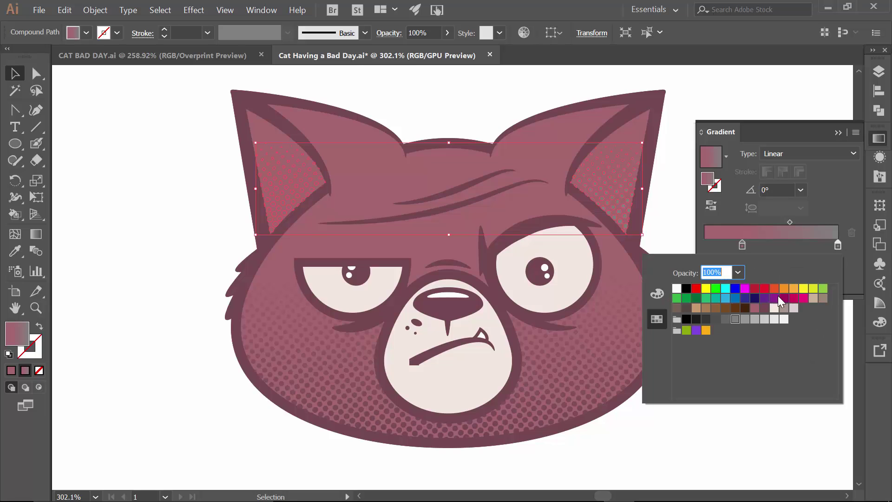
{"action": "left_click", "coordinate": [765, 308]}
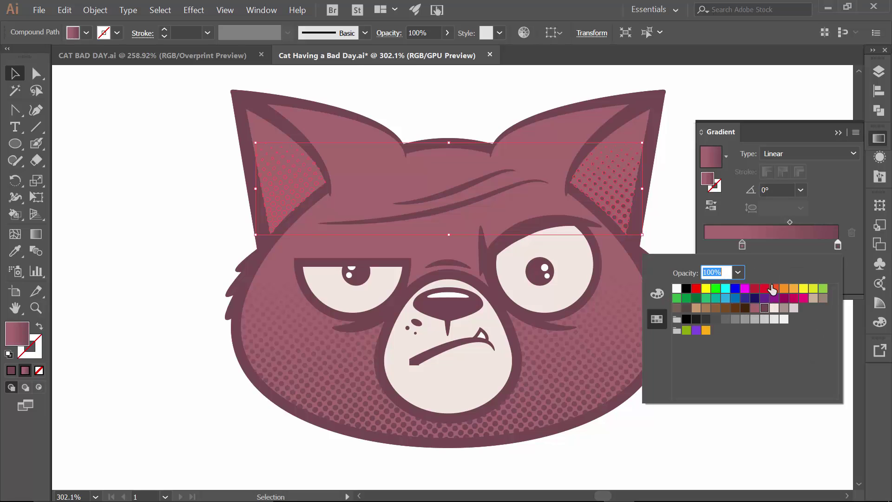
{"action": "left_click", "coordinate": [802, 192]}
{"action": "left_click", "coordinate": [801, 190]}
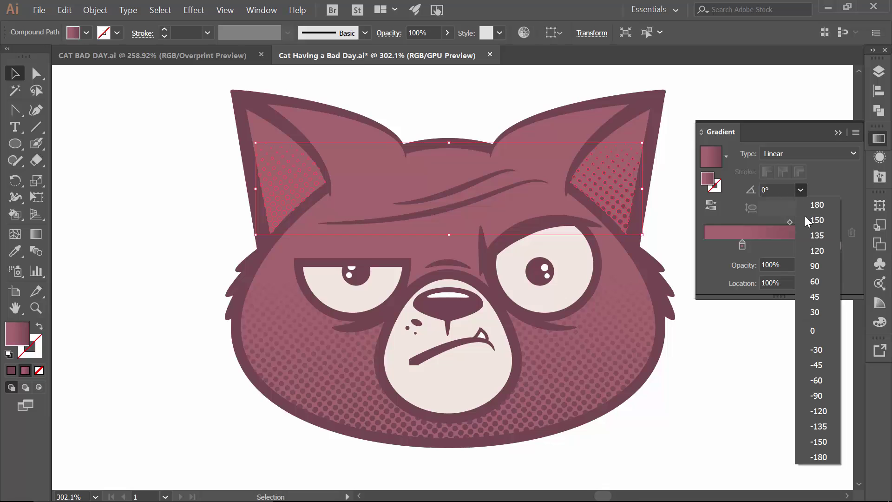
{"action": "left_click", "coordinate": [815, 394]}
{"action": "left_click", "coordinate": [814, 394]}
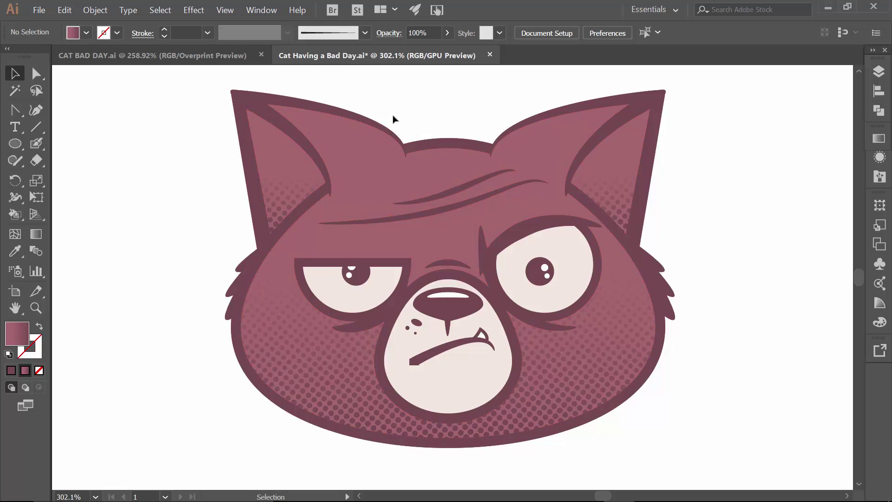
Slice a curved sliver along the left edge of the half-closed eye's white with the Knife tool and ungroup the pieces
{"action": "key", "text": "z"}
{"action": "left_click_drag", "start_coordinate": [276, 265], "coordinate": [420, 227]}
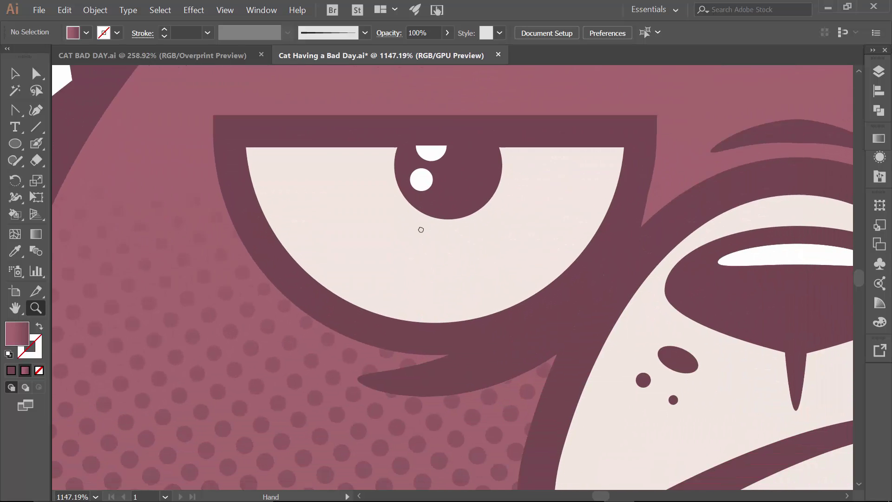
{"action": "key", "text": "v"}
{"action": "left_click", "coordinate": [347, 235]}
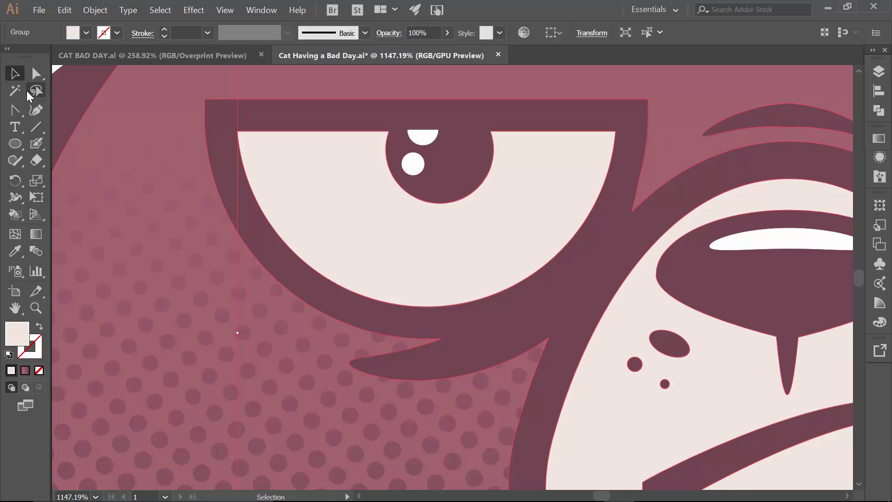
{"action": "left_click", "coordinate": [40, 157]}
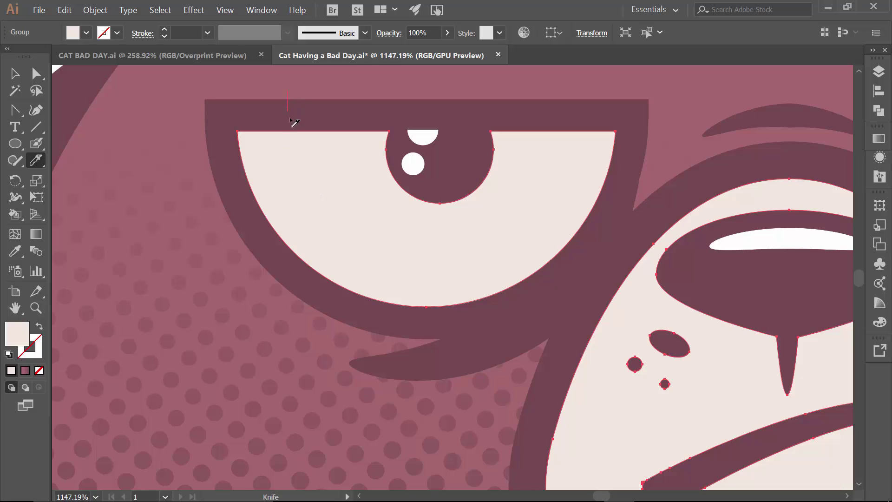
{"action": "mouse_move", "coordinate": [292, 121]}
{"action": "left_mouse_down"}
{"action": "mouse_move", "coordinate": [294, 160]}
{"action": "mouse_move", "coordinate": [327, 245]}
{"action": "mouse_move", "coordinate": [379, 298]}
{"action": "mouse_move", "coordinate": [474, 319]}
{"action": "mouse_move", "coordinate": [533, 292]}
{"action": "left_mouse_up"}
{"action": "key", "text": "v"}
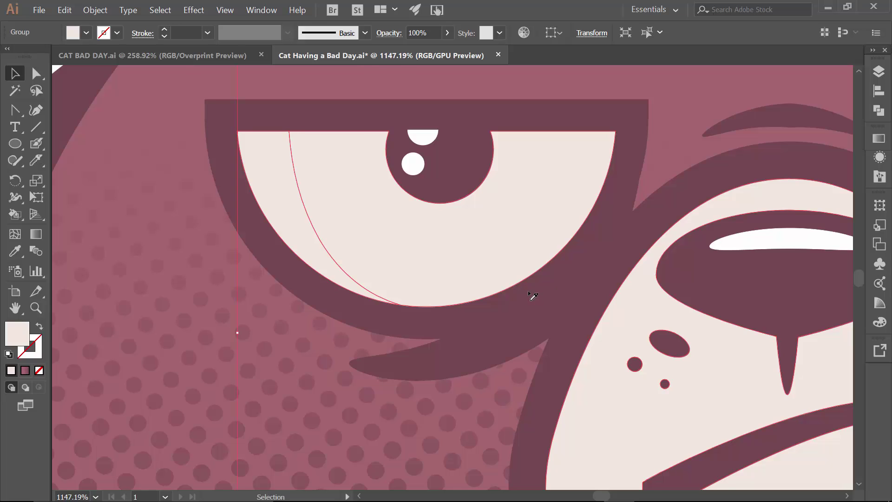
{"action": "right_click", "coordinate": [311, 245]}
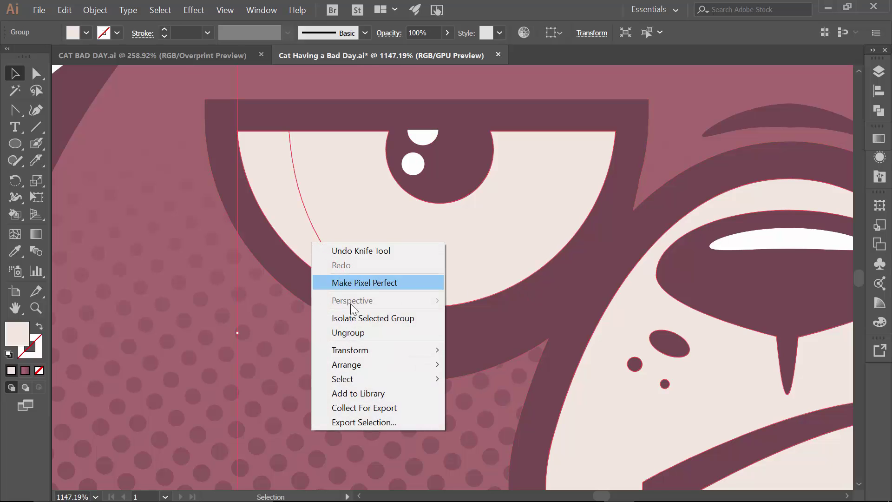
{"action": "left_click", "coordinate": [344, 333]}
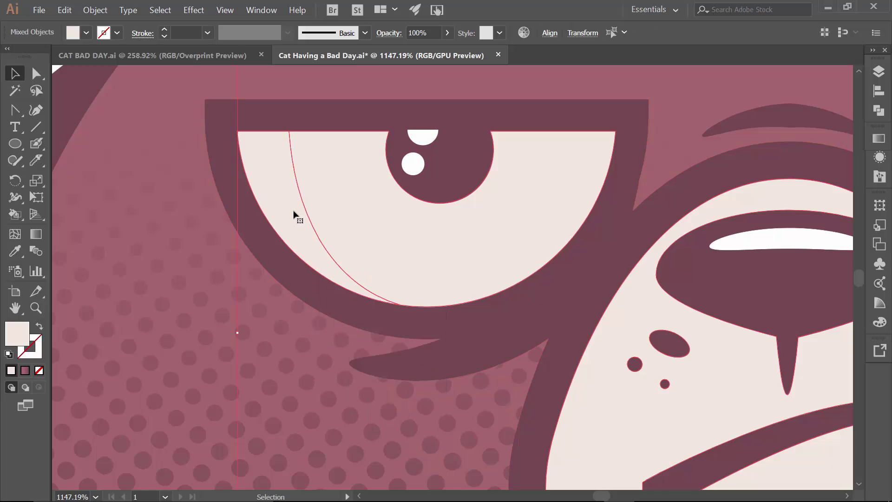
Fill the sliver at the left edge of the half-closed eye with white as a highlight
{"action": "left_click", "coordinate": [191, 91]}
{"action": "left_click", "coordinate": [245, 142]}
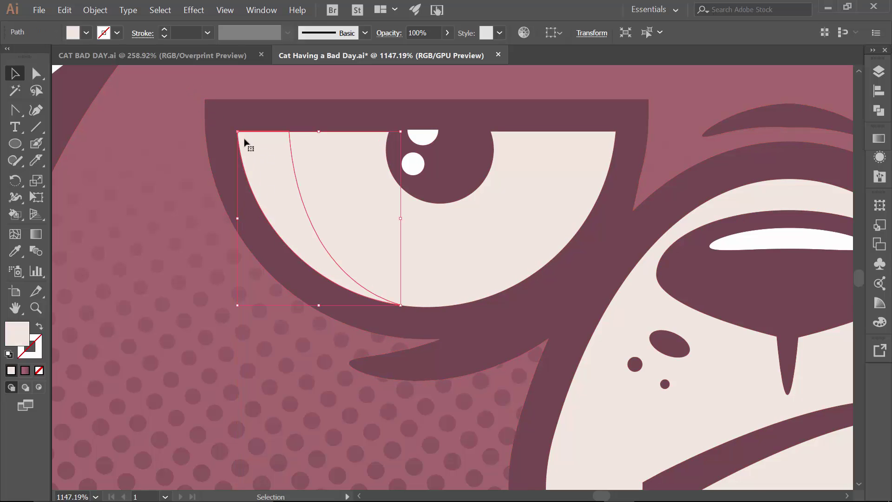
{"action": "left_click", "coordinate": [86, 33]}
{"action": "left_click", "coordinate": [29, 57]}
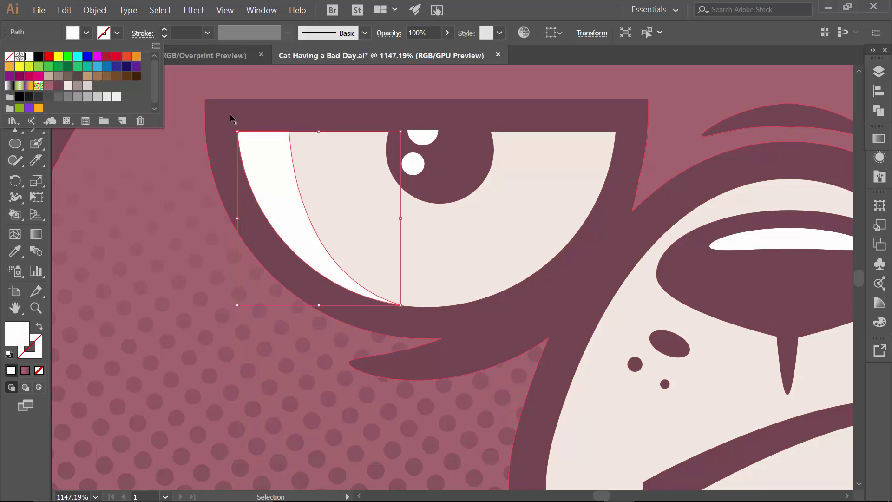
Slice a narrow curved sliver along the left edge of the muzzle, from beside the nose down to the chin, with the Knife tool
{"action": "left_click_drag", "start_coordinate": [628, 322], "coordinate": [381, 188]}
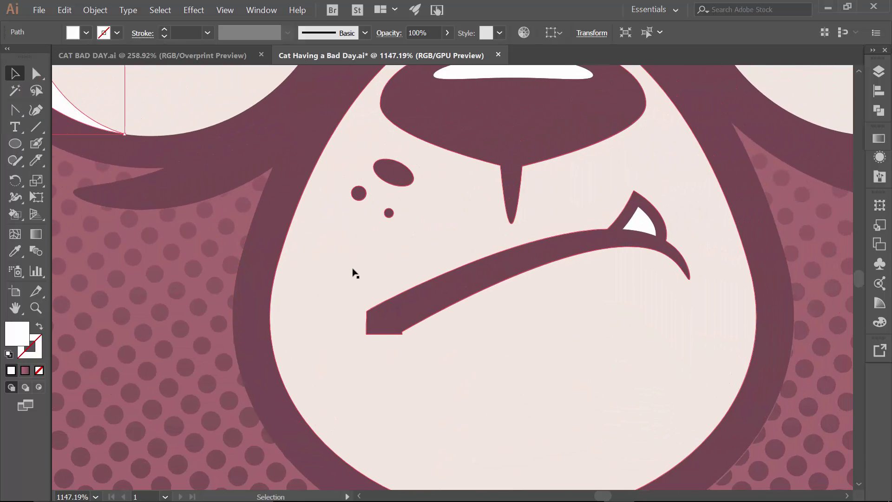
{"action": "key", "text": "ctrl+minus"}
{"action": "left_click_drag", "start_coordinate": [584, 392], "coordinate": [362, 257]}
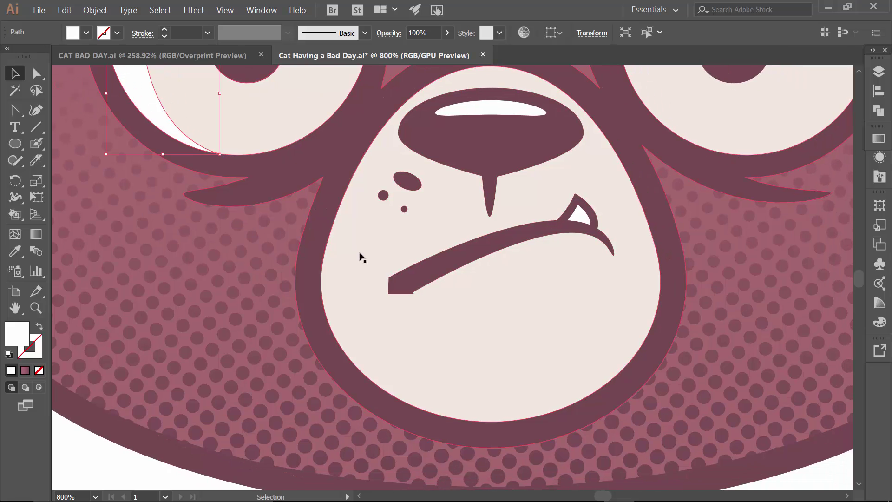
{"action": "left_click", "coordinate": [362, 264]}
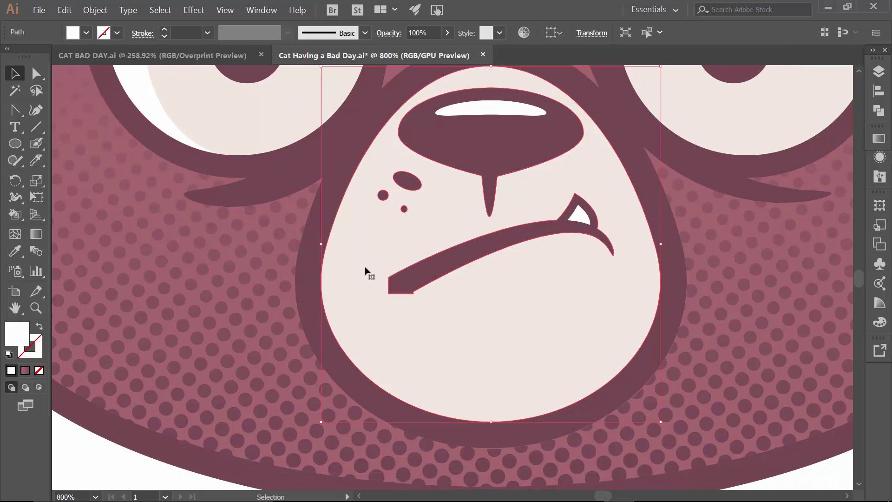
{"action": "left_click", "coordinate": [27, 166]}
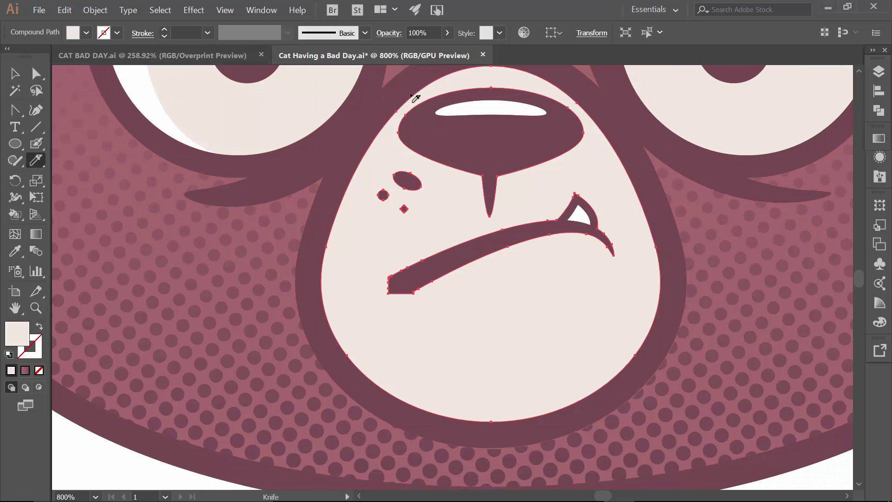
{"action": "mouse_move", "coordinate": [414, 92]}
{"action": "left_mouse_down"}
{"action": "mouse_move", "coordinate": [353, 200]}
{"action": "mouse_move", "coordinate": [335, 258]}
{"action": "mouse_move", "coordinate": [342, 318]}
{"action": "mouse_move", "coordinate": [380, 380]}
{"action": "mouse_move", "coordinate": [411, 408]}
{"action": "mouse_move", "coordinate": [468, 437]}
{"action": "mouse_move", "coordinate": [527, 439]}
{"action": "left_mouse_up"}
{"action": "key", "text": "v"}
Fill the sliver along the muzzle's left edge with white
{"action": "right_click", "coordinate": [332, 233]}
{"action": "key", "text": "Escape"}
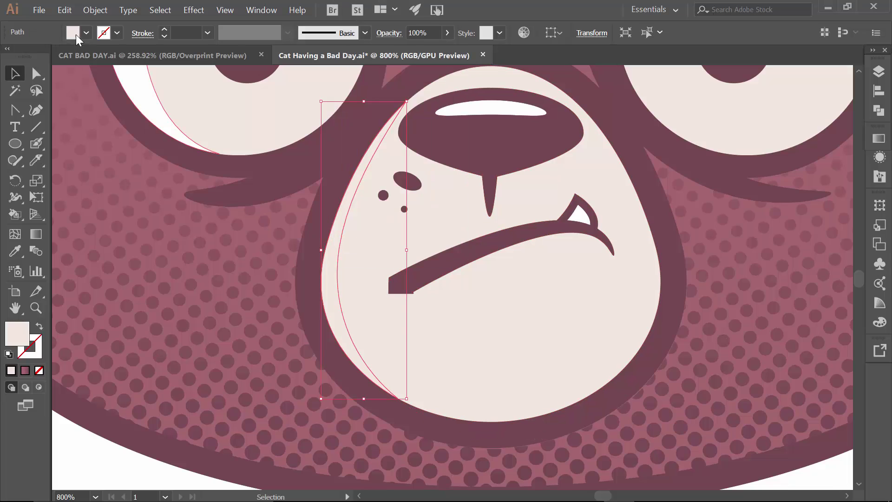
{"action": "left_click", "coordinate": [87, 33]}
{"action": "left_click", "coordinate": [28, 56]}
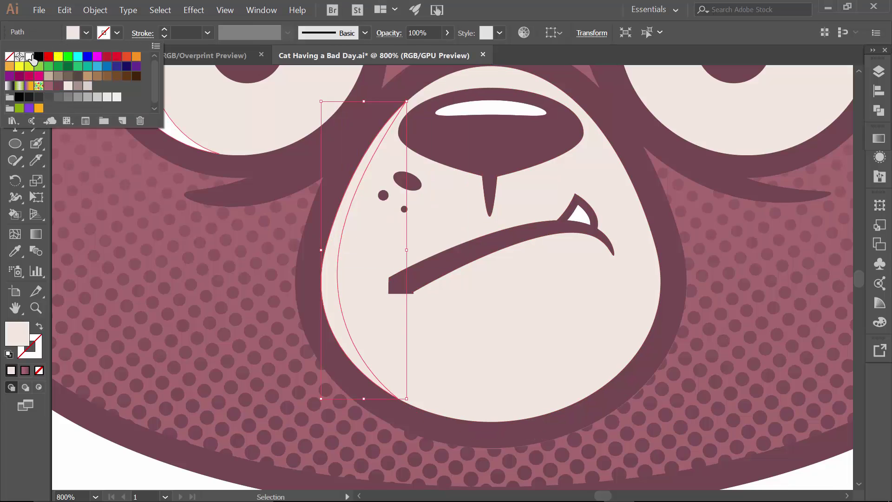
Slice a curved sliver along the left edge of the wide-open eye's white with the Knife tool and fill it with white
{"action": "left_click_drag", "start_coordinate": [653, 198], "coordinate": [432, 365]}
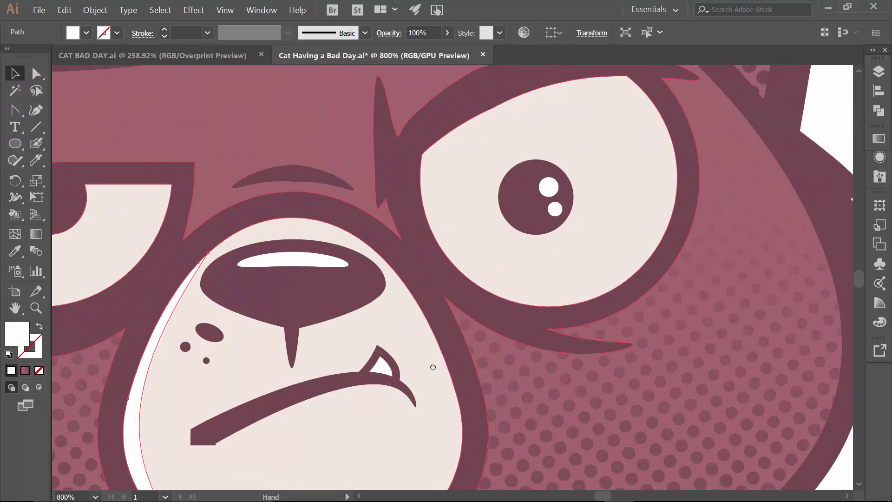
{"action": "left_click", "coordinate": [434, 299]}
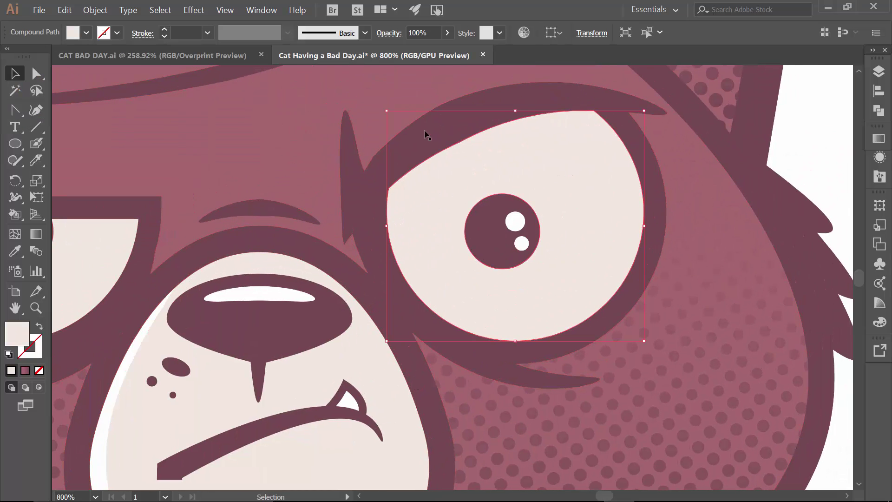
{"action": "left_click", "coordinate": [35, 162]}
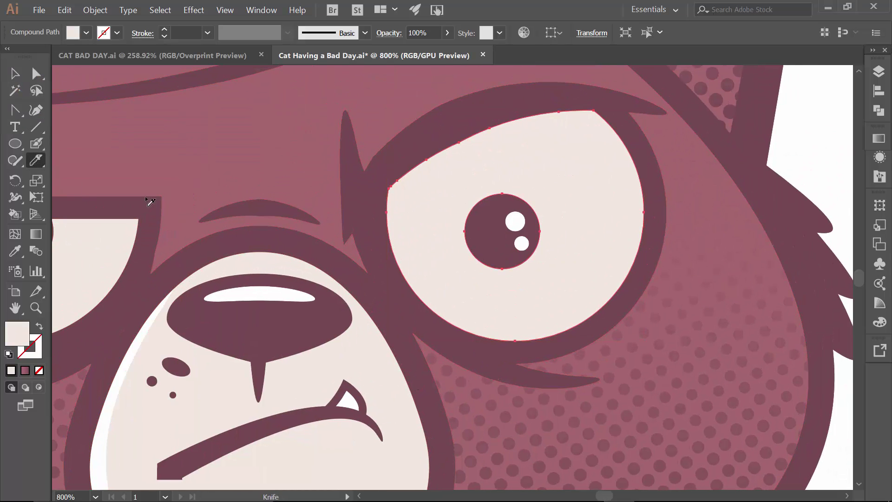
{"action": "mouse_move", "coordinate": [405, 163]}
{"action": "left_mouse_down"}
{"action": "mouse_move", "coordinate": [424, 278]}
{"action": "mouse_move", "coordinate": [443, 304]}
{"action": "mouse_move", "coordinate": [504, 343]}
{"action": "mouse_move", "coordinate": [576, 344]}
{"action": "left_mouse_up"}
{"action": "key", "text": "v"}
{"action": "left_click", "coordinate": [392, 209]}
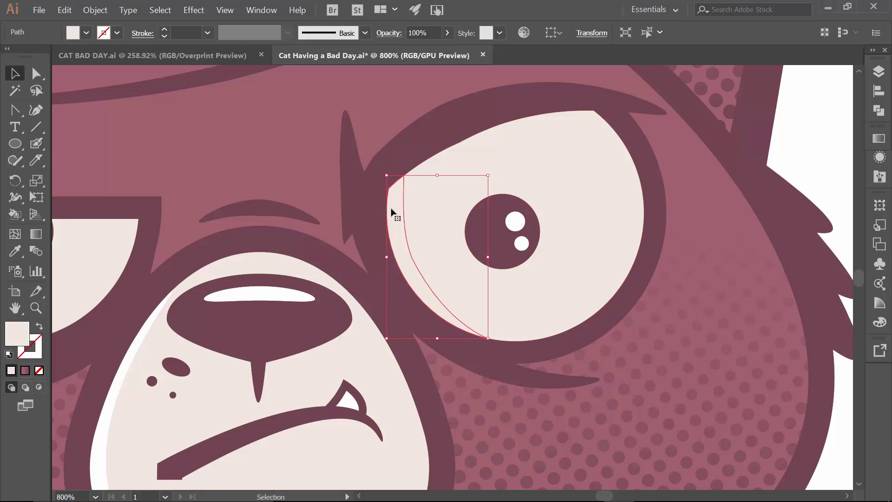
{"action": "right_click", "coordinate": [396, 217]}
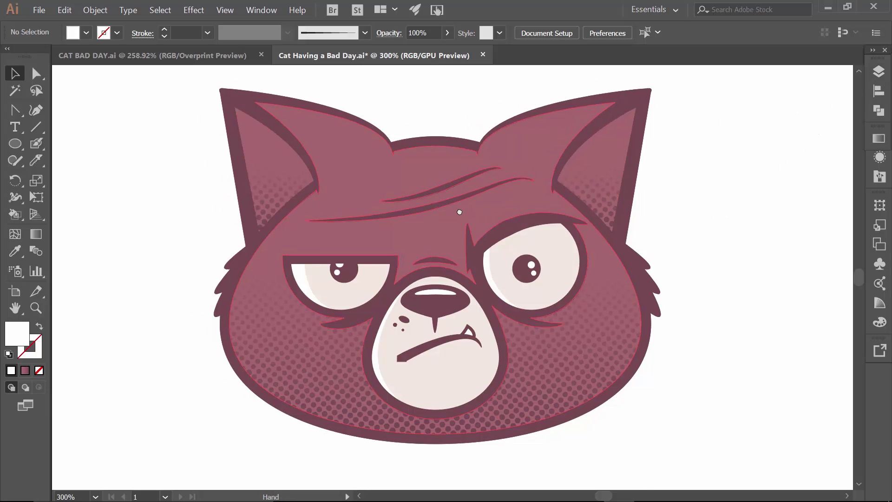
Save the document and duplicate the "BRUSHES copy 2" layer
{"action": "left_click", "coordinate": [39, 10]}
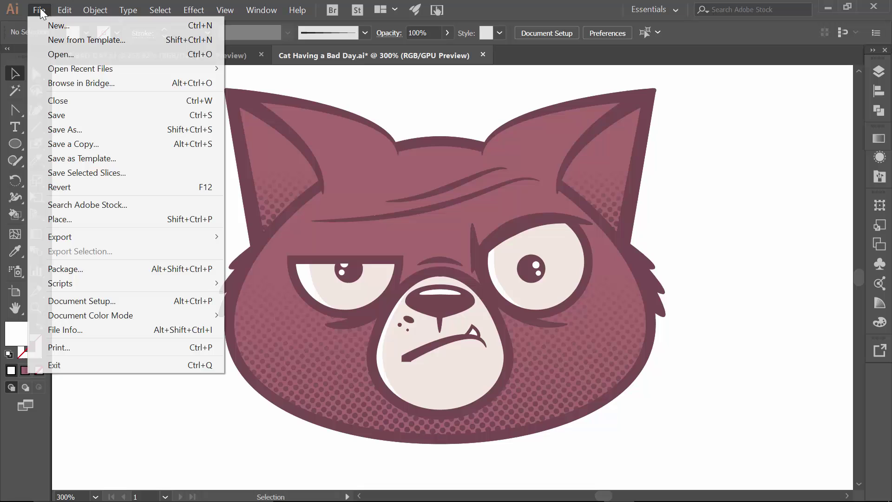
{"action": "left_click", "coordinate": [72, 116]}
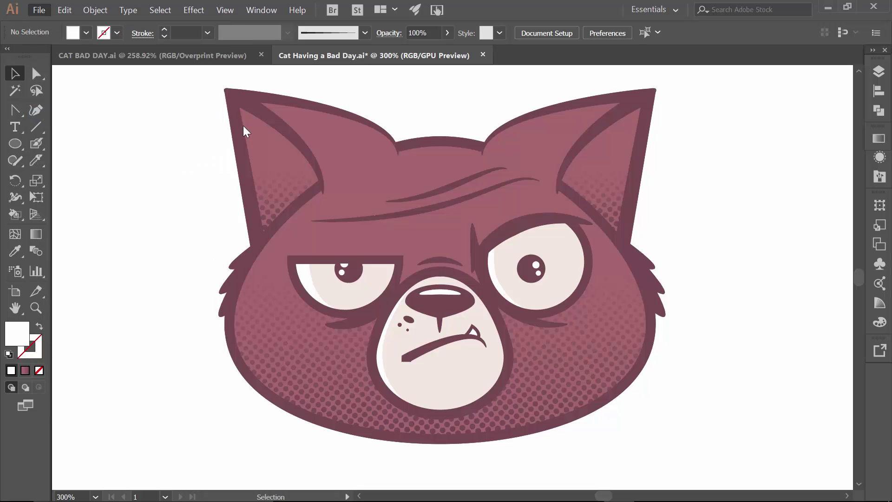
{"action": "left_click", "coordinate": [879, 70]}
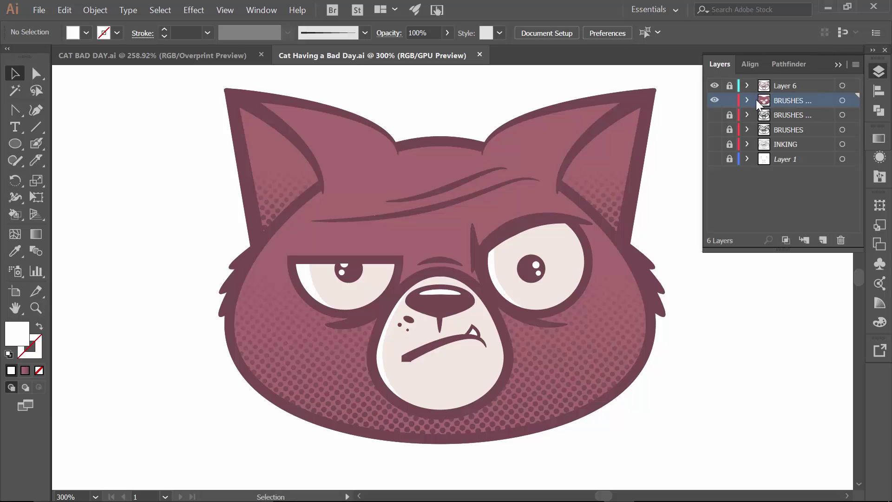
{"action": "left_click", "coordinate": [855, 64]}
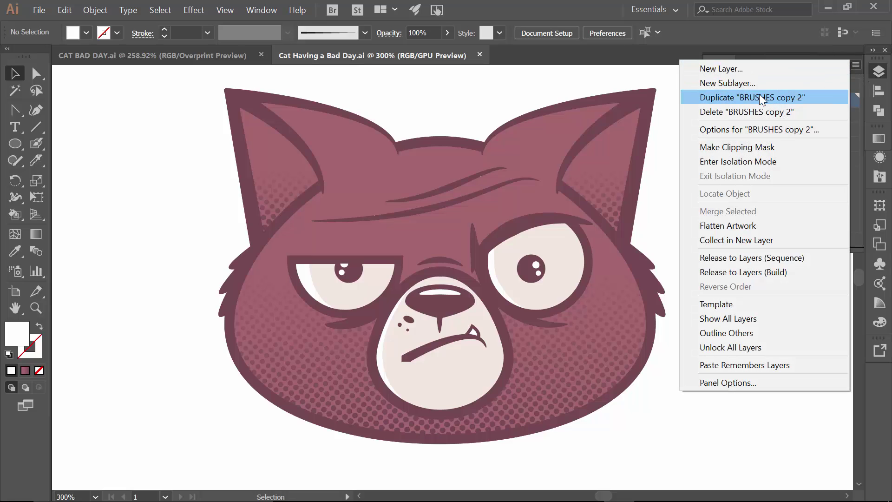
{"action": "left_click", "coordinate": [761, 98]}
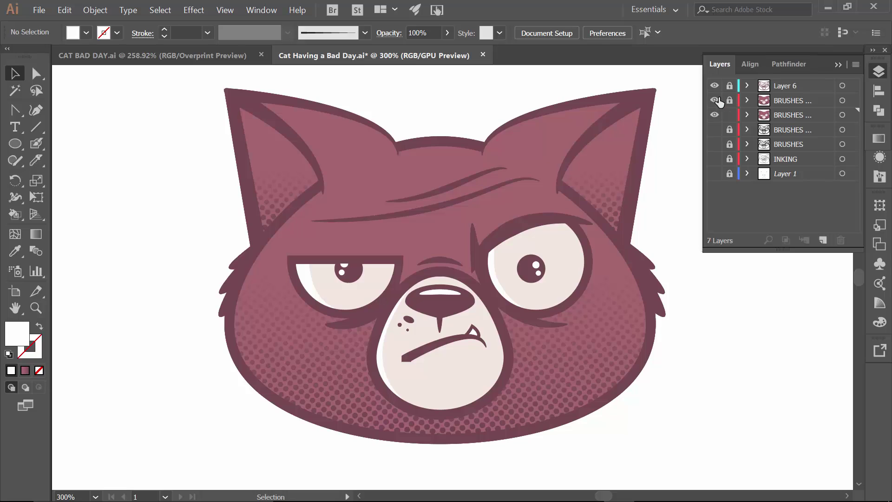
Hide the two layers above the unlocked artwork copy, fill all its shapes with R=115 G=73 B=83, and unite them into one silhouette
{"action": "left_click", "coordinate": [715, 85]}
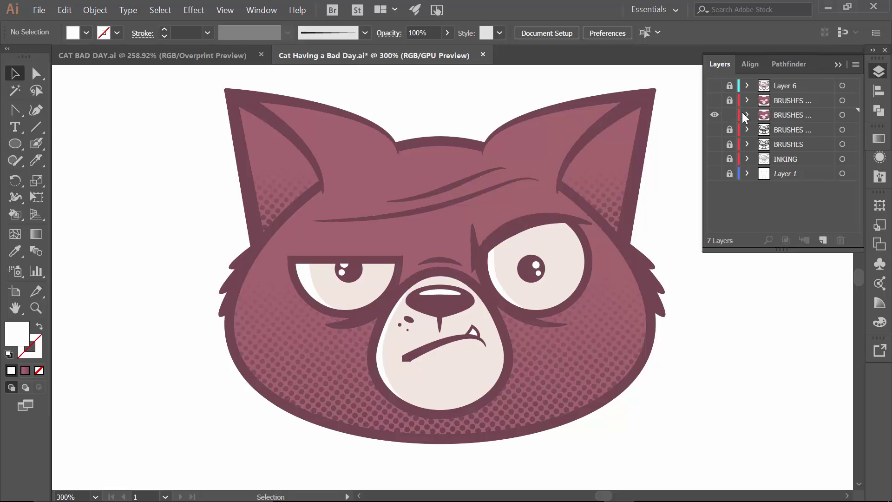
{"action": "left_click", "coordinate": [842, 115]}
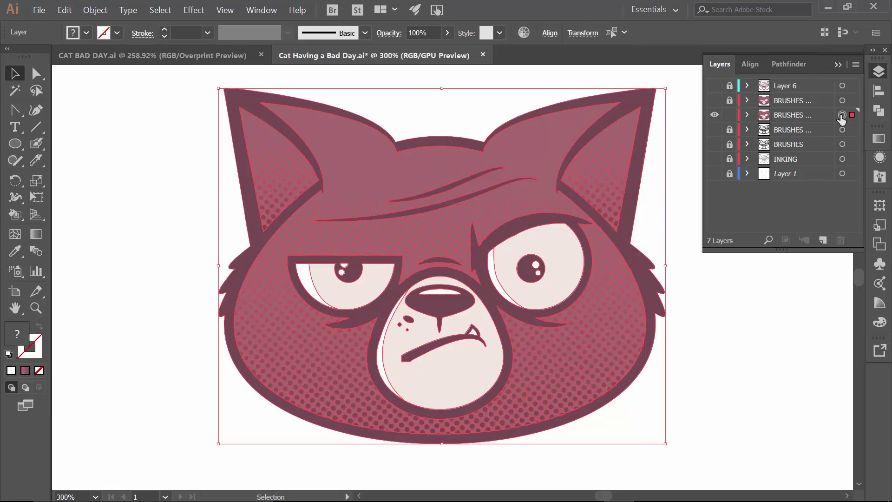
{"action": "left_click", "coordinate": [100, 32]}
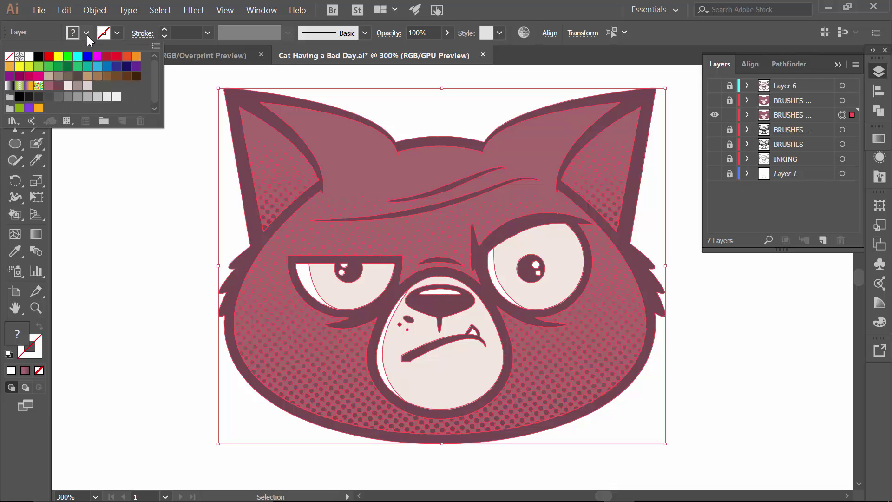
{"action": "left_click", "coordinate": [59, 87]}
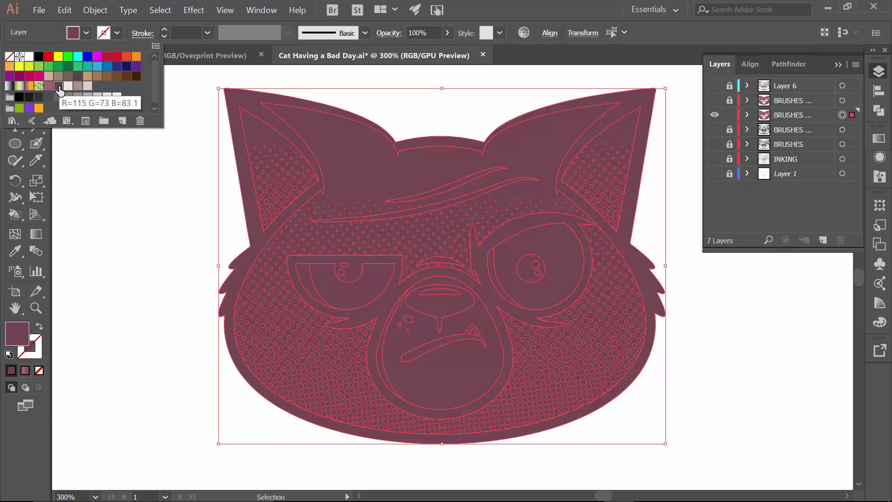
{"action": "left_click", "coordinate": [880, 113]}
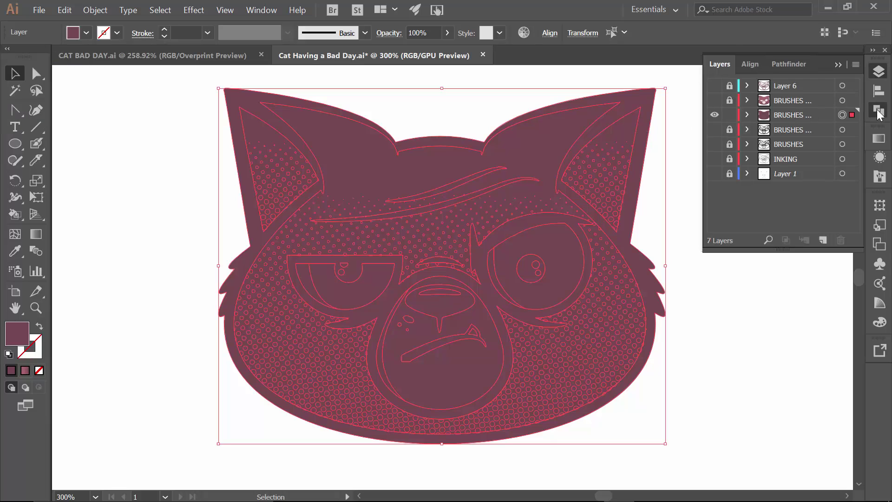
Show the colored cat artwork layer and Layer 6 above the silhouette again
{"action": "left_click", "coordinate": [714, 100]}
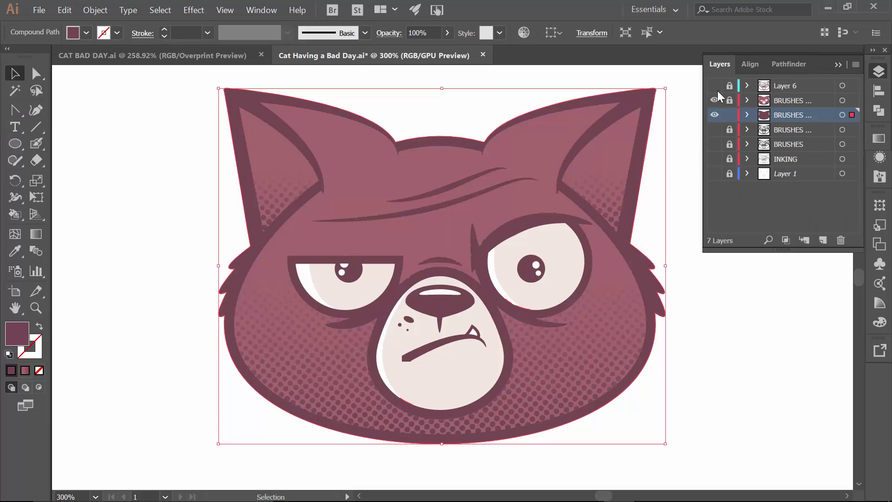
{"action": "left_click", "coordinate": [683, 275]}
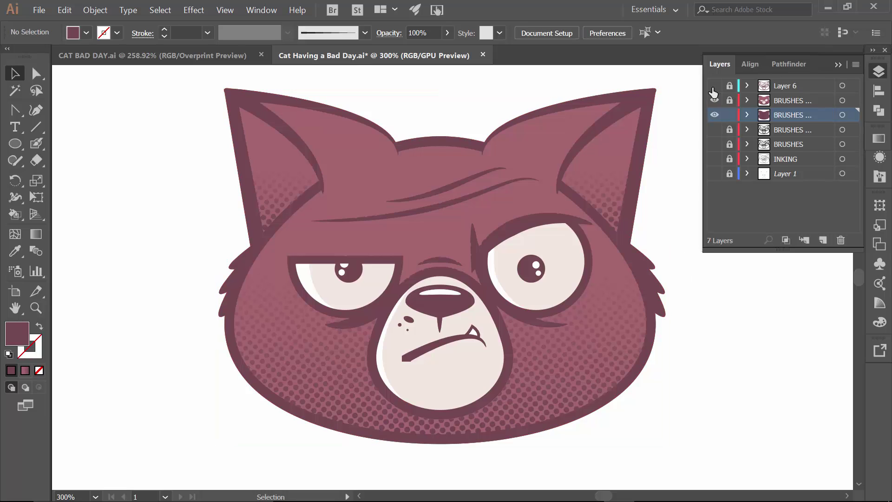
{"action": "left_click", "coordinate": [714, 86]}
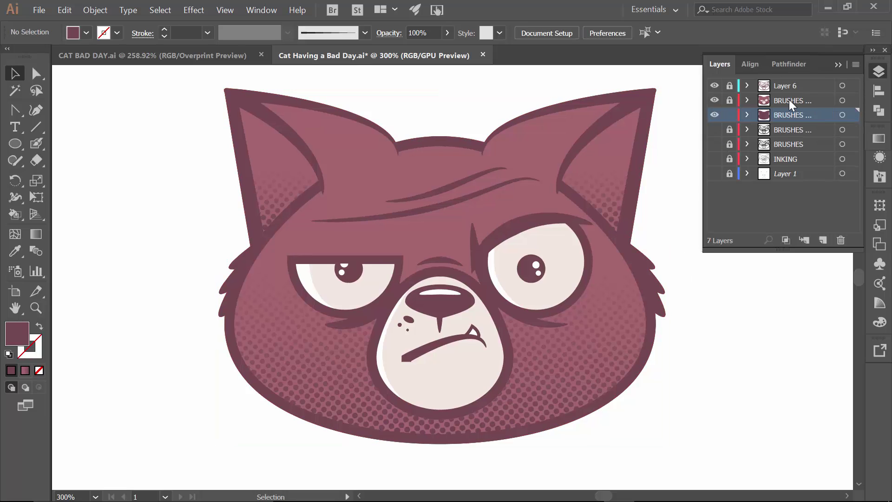
Fill the united silhouette behind the cat artwork with the light grey swatch R=218 G=210 B=208
{"action": "left_click", "coordinate": [842, 115]}
{"action": "left_click", "coordinate": [86, 33]}
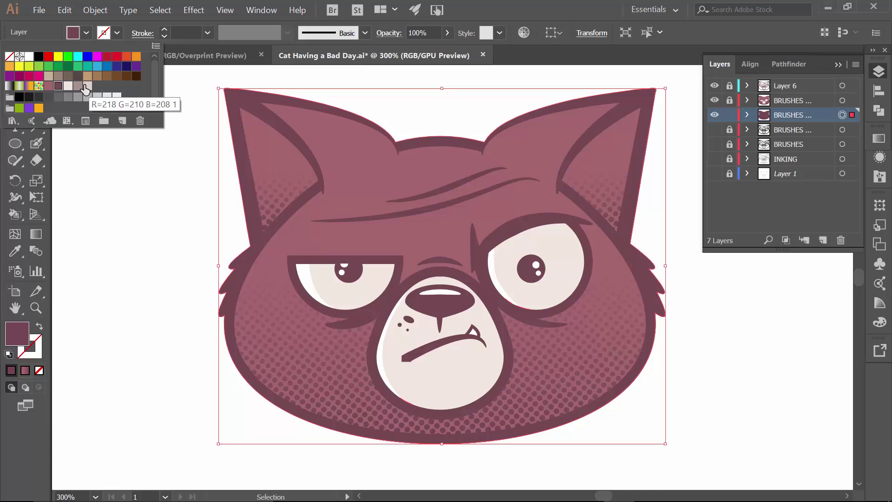
{"action": "left_click", "coordinate": [87, 87]}
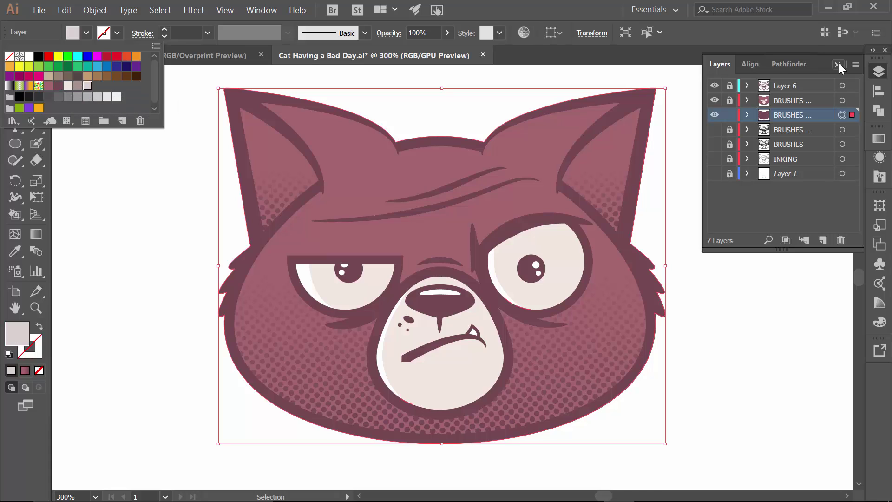
{"action": "key", "text": "Escape"}
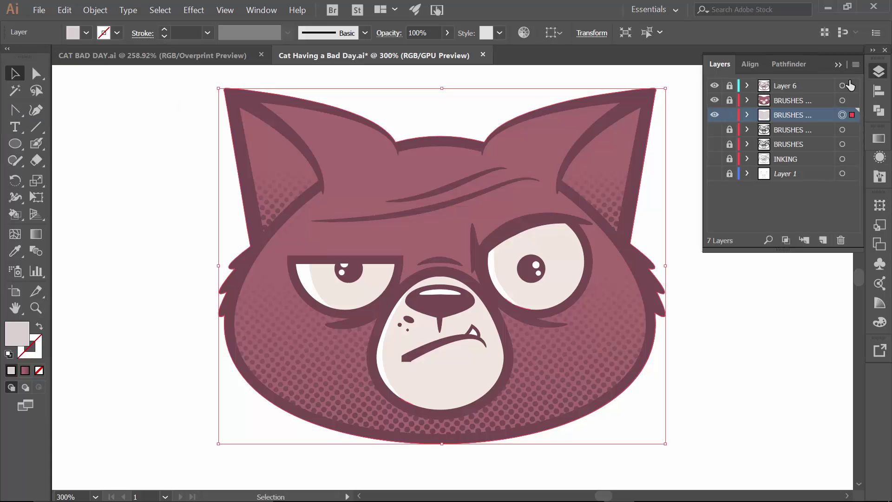
{"action": "left_click", "coordinate": [839, 64]}
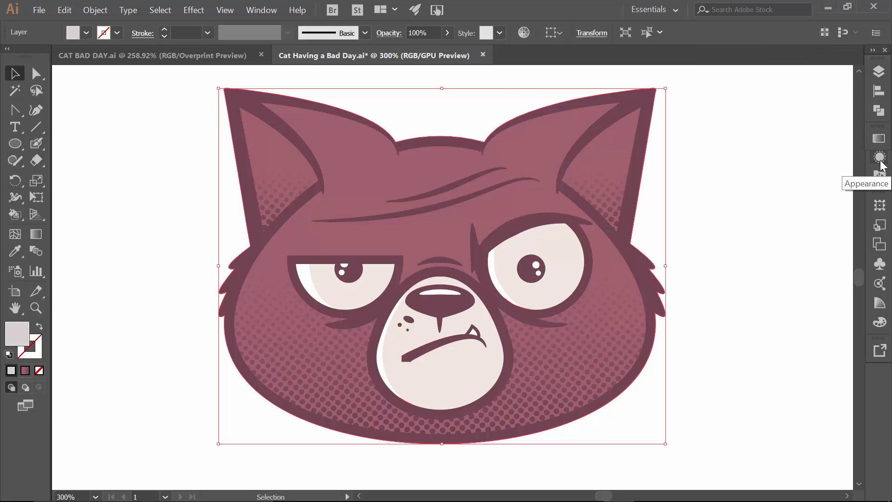
Give the silhouette's contents a light grey 2 pt stroke aligned to the outside
{"action": "left_click", "coordinate": [880, 158]}
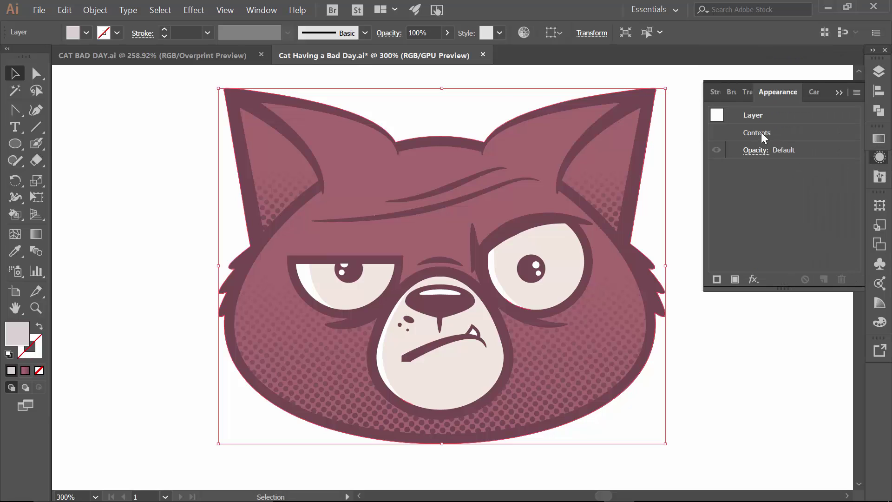
{"action": "left_click", "coordinate": [791, 133]}
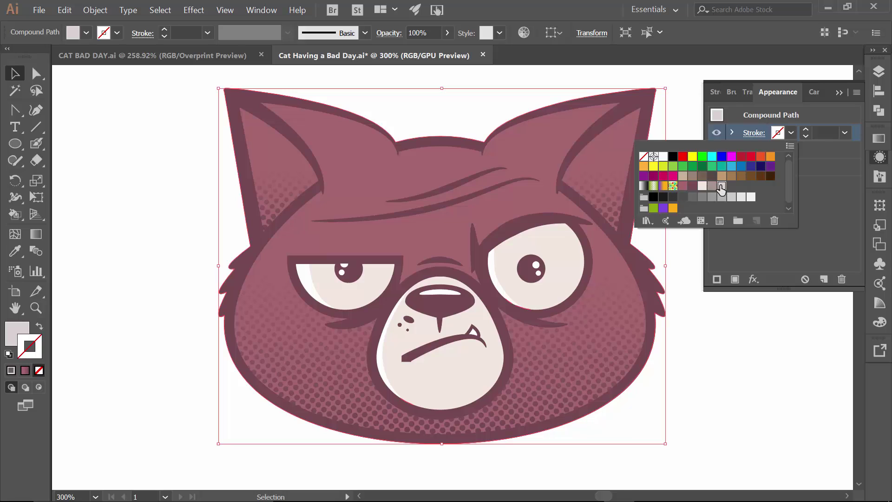
{"action": "left_click", "coordinate": [714, 185]}
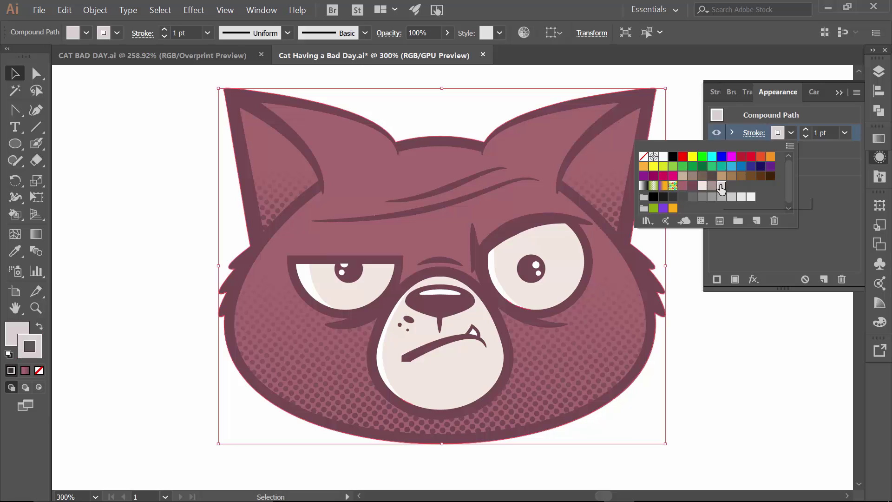
{"action": "left_click", "coordinate": [806, 130]}
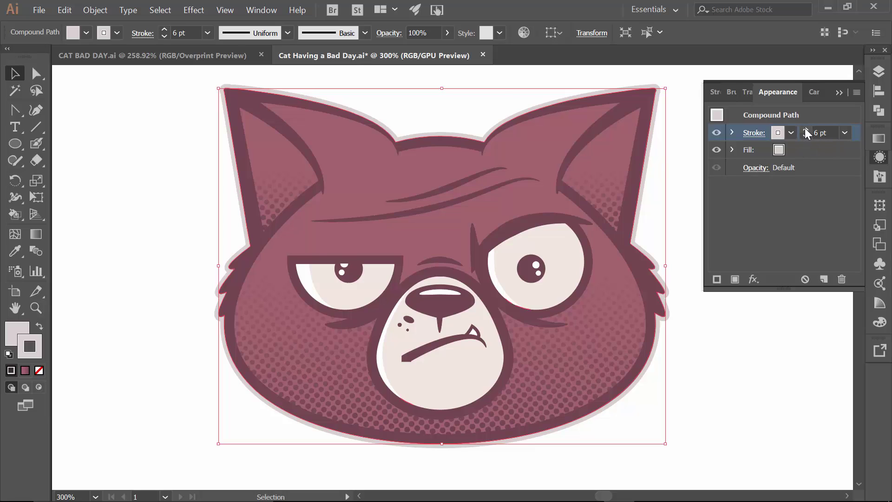
{"action": "left_click", "coordinate": [805, 136]}
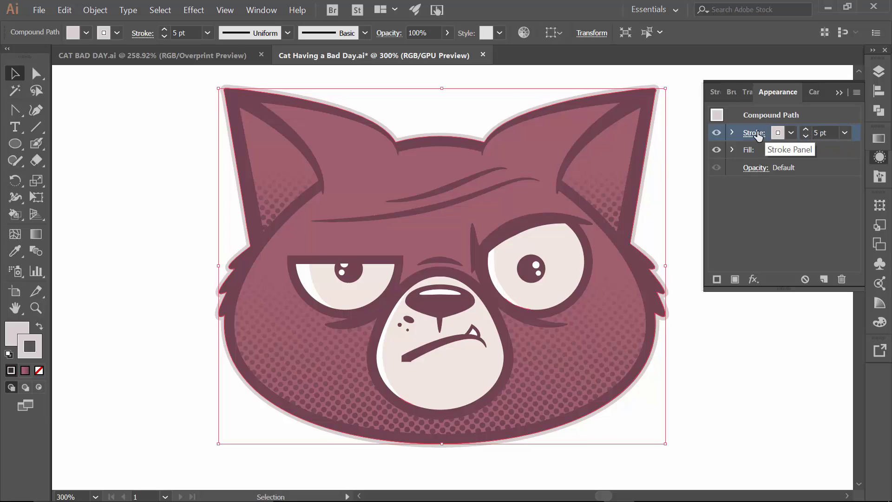
{"action": "left_click", "coordinate": [806, 137]}
{"action": "left_click", "coordinate": [806, 137]}
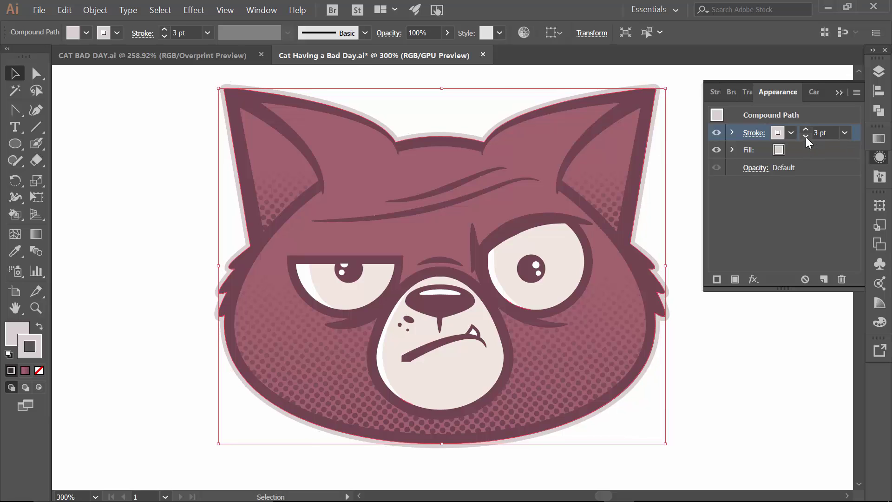
{"action": "left_click", "coordinate": [806, 136]}
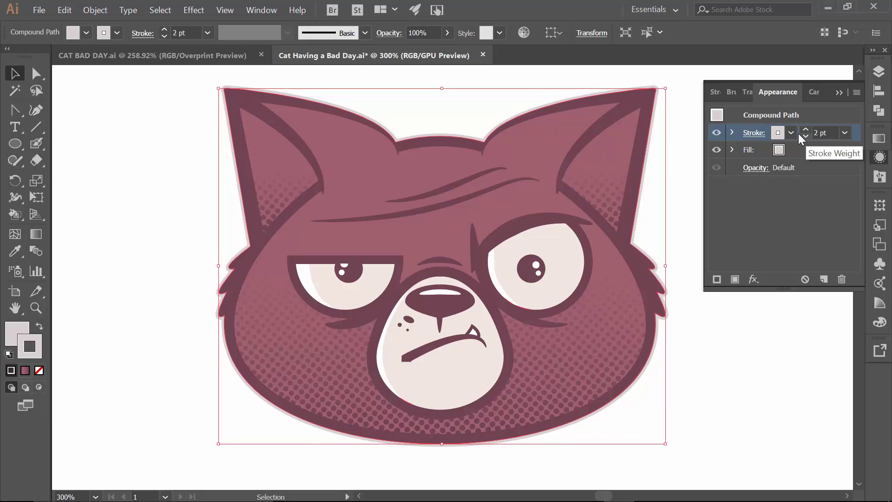
Recolor the silhouette's 2 pt stroke with the mauve swatch used for the cat's face
{"action": "left_click", "coordinate": [791, 134]}
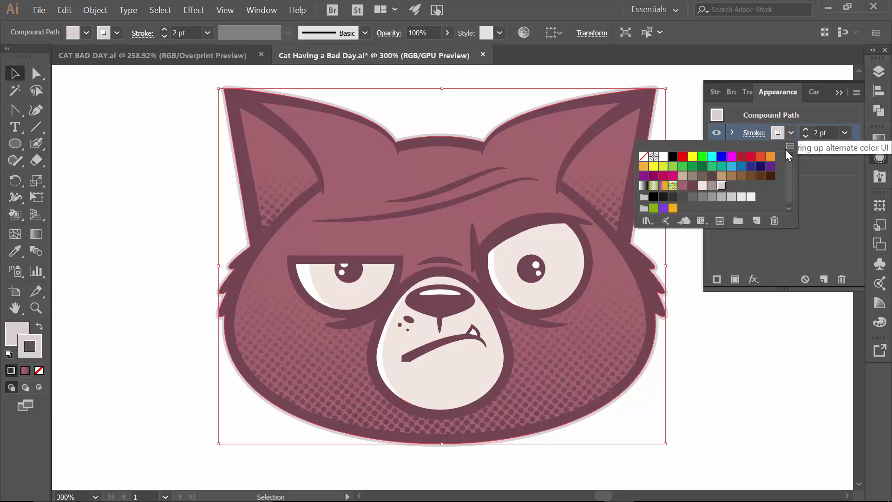
{"action": "left_click", "coordinate": [683, 186]}
{"action": "left_click", "coordinate": [812, 184]}
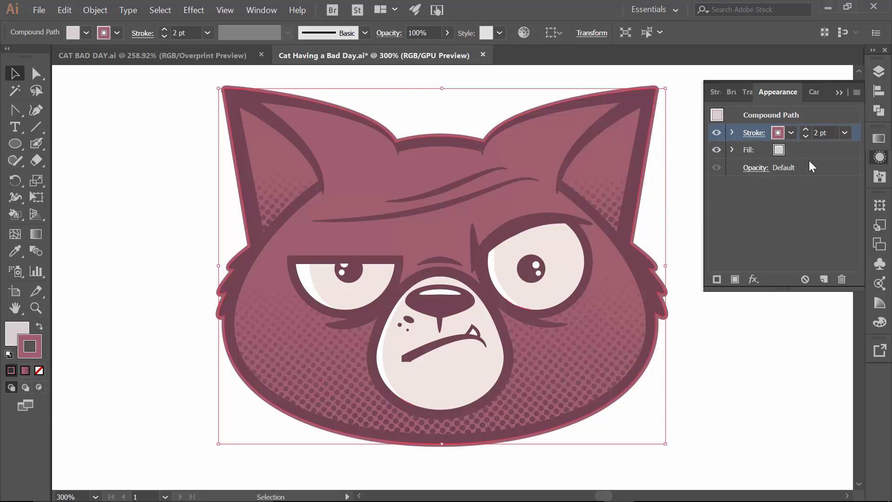
Add a second stroke to the silhouette and set the one beneath the mauve outline to light grey at 10 pt
{"action": "left_click", "coordinate": [857, 93]}
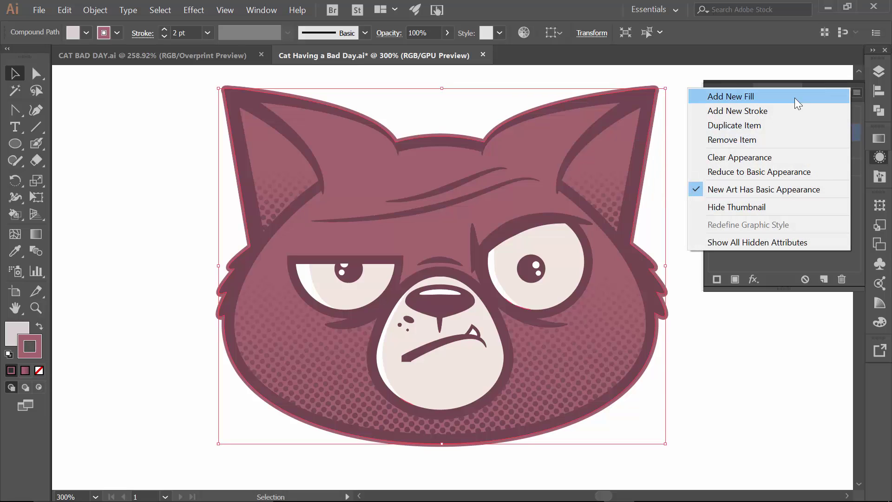
{"action": "left_click", "coordinate": [737, 112]}
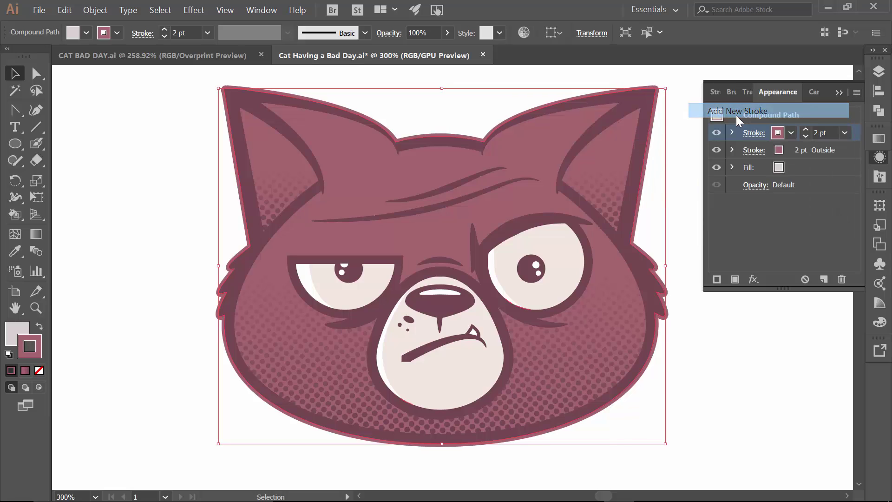
{"action": "left_click", "coordinate": [787, 149]}
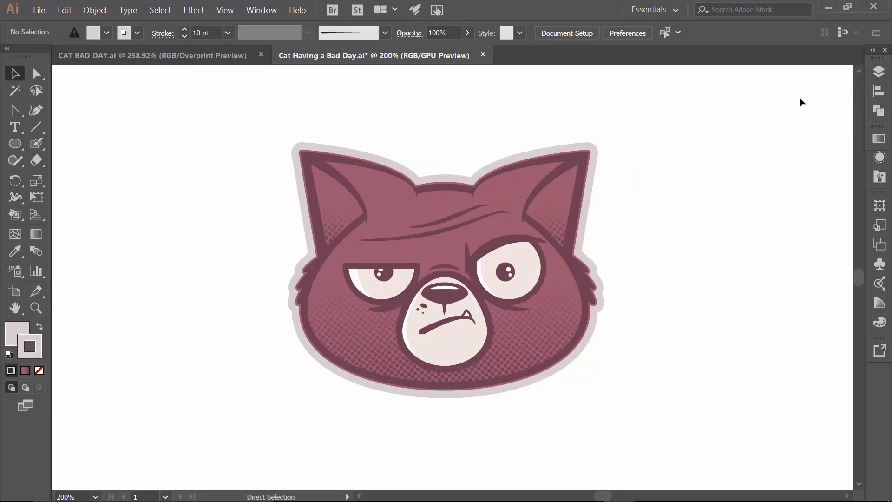
Draw a large light grey rectangle without a stroke across the area around the cat's head
{"action": "left_click", "coordinate": [137, 33]}
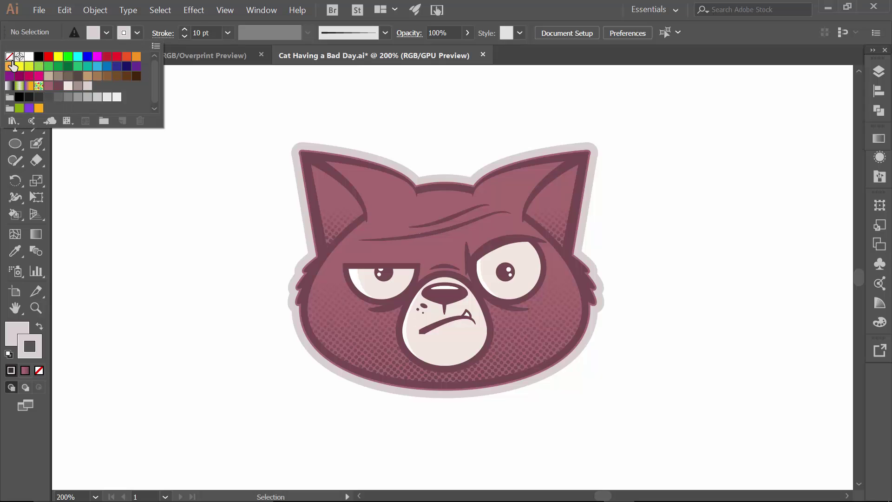
{"action": "left_click", "coordinate": [9, 56]}
{"action": "left_click", "coordinate": [96, 174]}
{"action": "left_click_drag", "start_coordinate": [18, 138], "coordinate": [75, 143]}
{"action": "left_click_drag", "start_coordinate": [65, 71], "coordinate": [845, 480]}
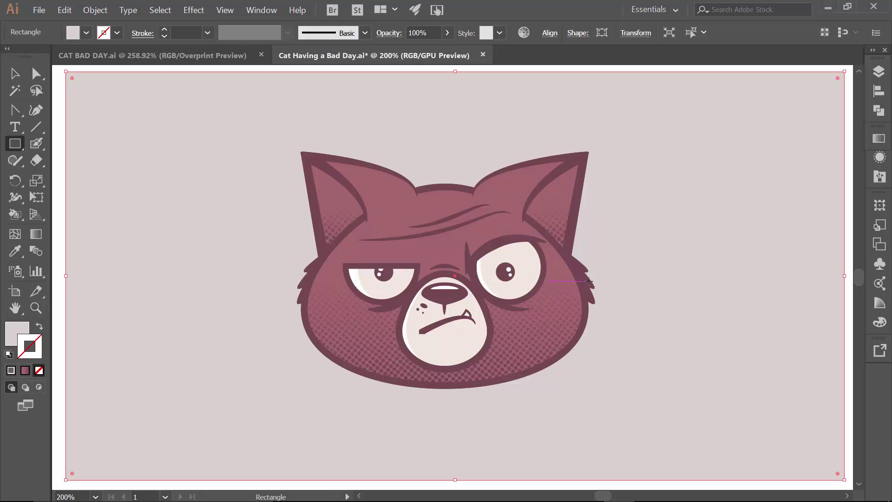
Fill the background rectangle with the cat's mauve face color and send it to the back
{"action": "key", "text": "v"}
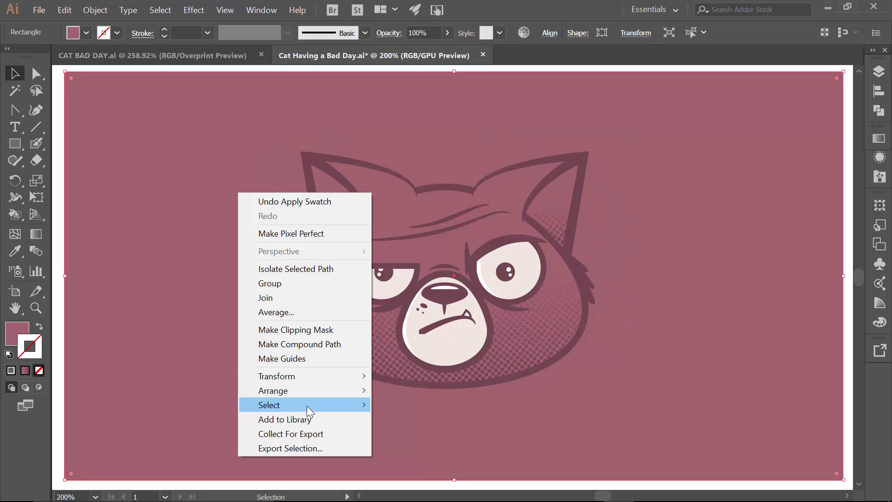
{"action": "mouse_move", "coordinate": [297, 393]}
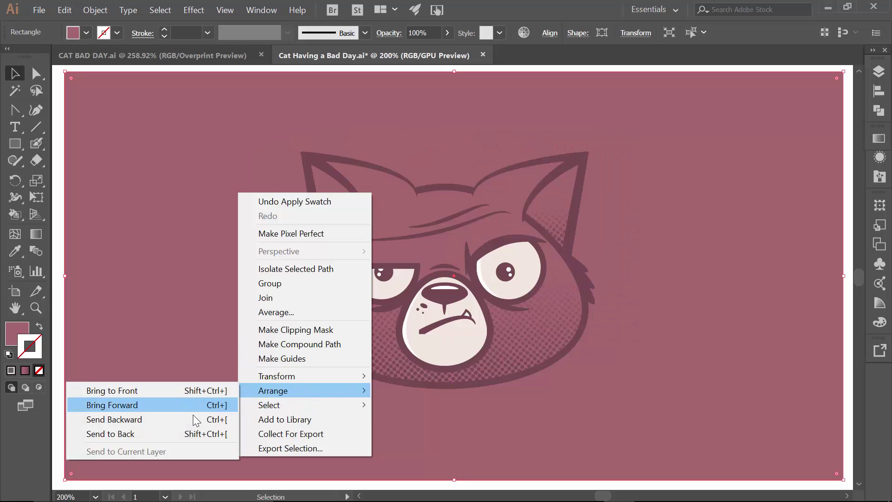
{"action": "left_click", "coordinate": [173, 433]}
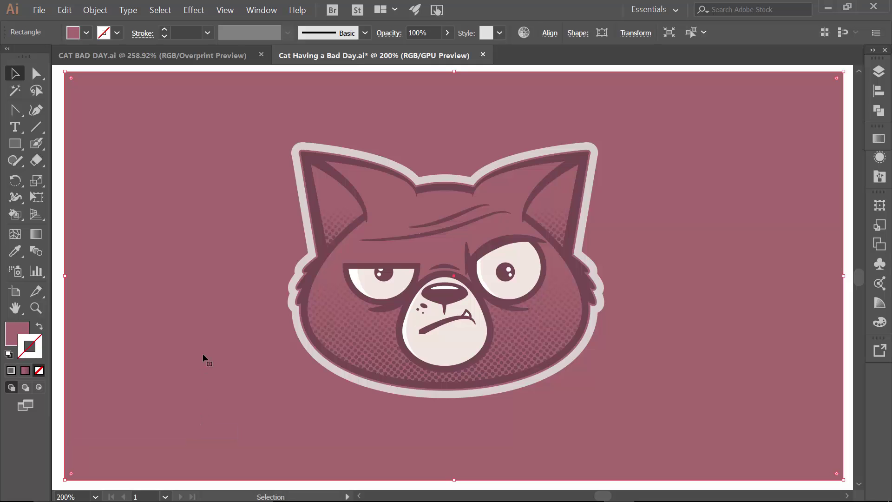
Save the finished cat illustration under its existing file name
{"action": "key", "text": "ctrl+plus"}
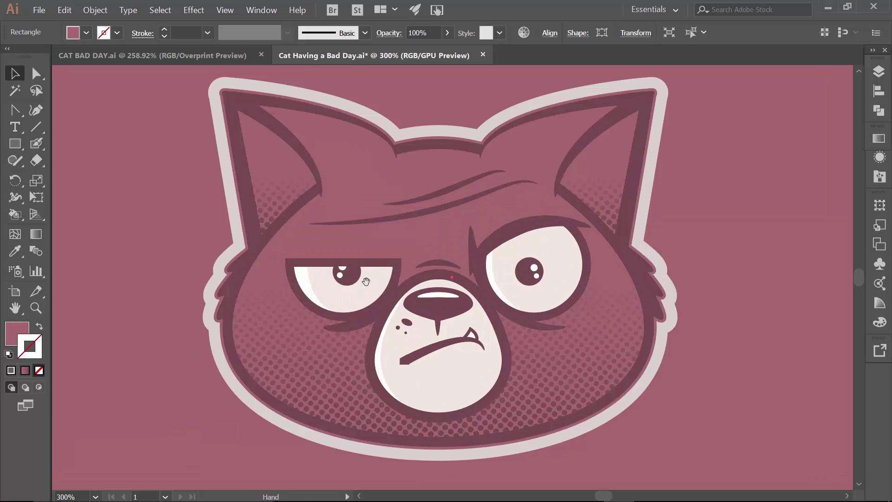
{"action": "left_click_drag", "start_coordinate": [363, 279], "coordinate": [375, 282]}
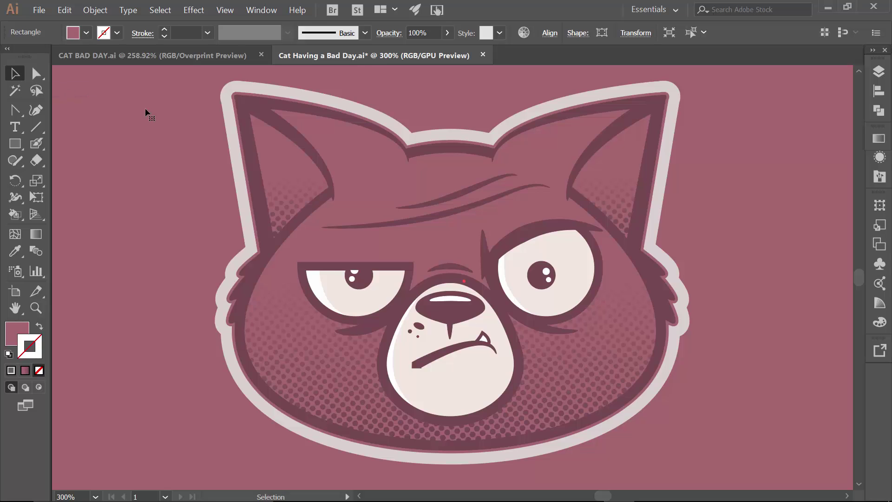
{"action": "left_click", "coordinate": [38, 10]}
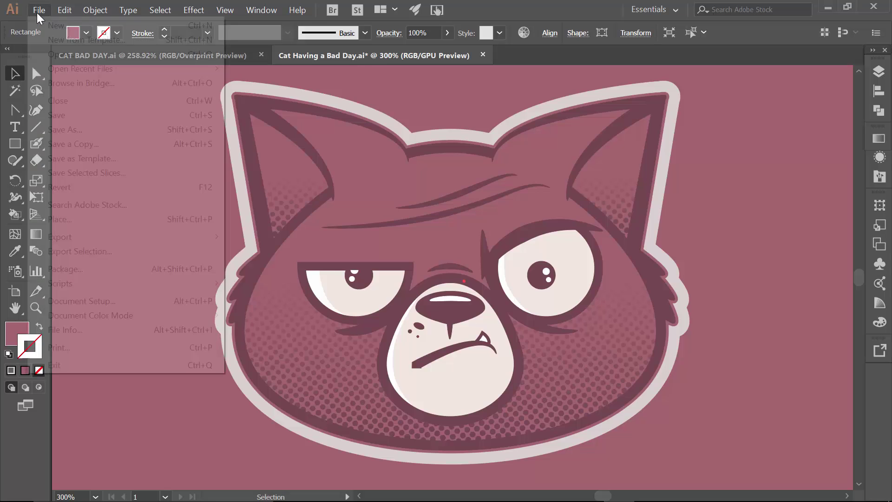
{"action": "left_click", "coordinate": [61, 115]}
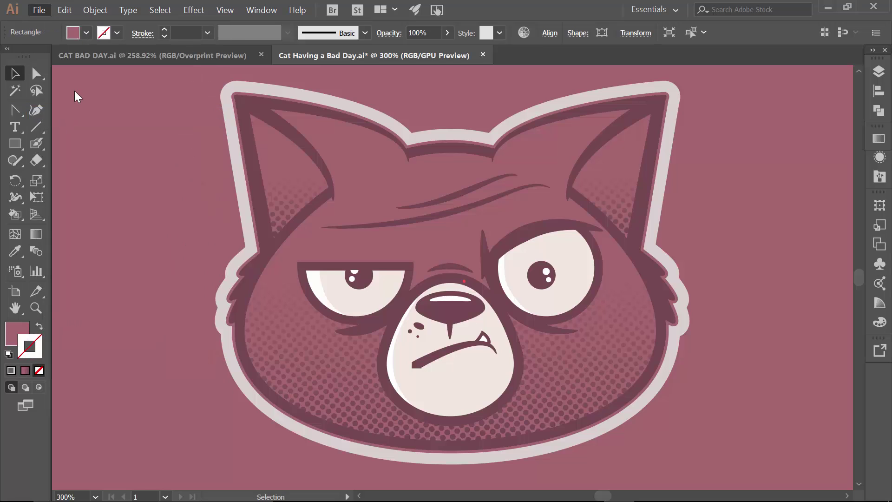